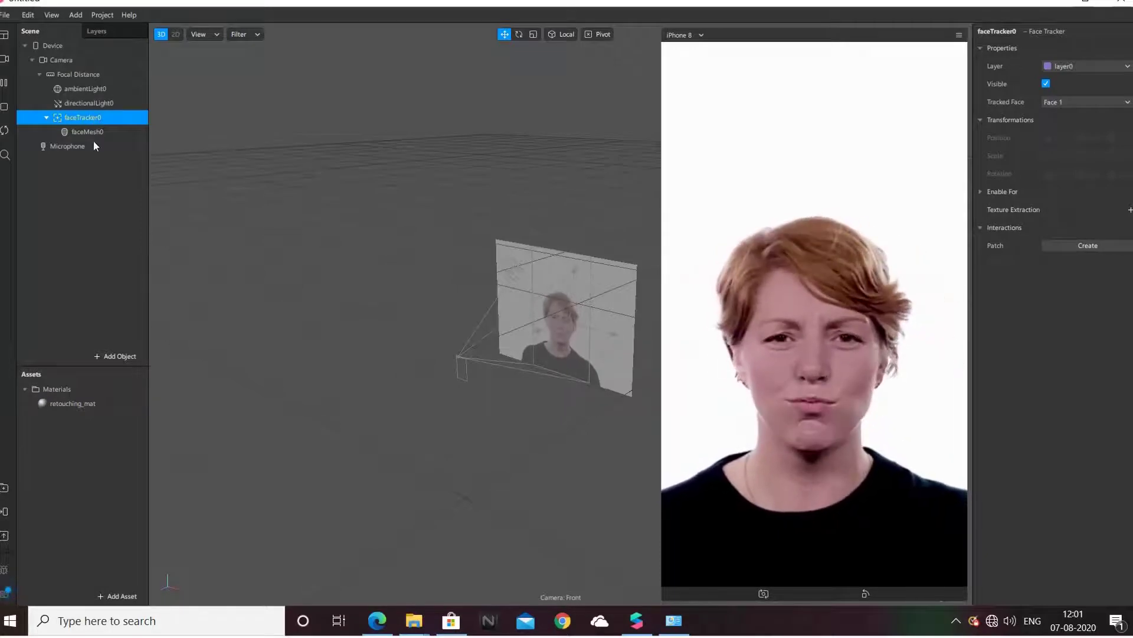
# Open the AR Library from Add Asset and search it for 'eyelashes'
pyautogui.click(120, 597)
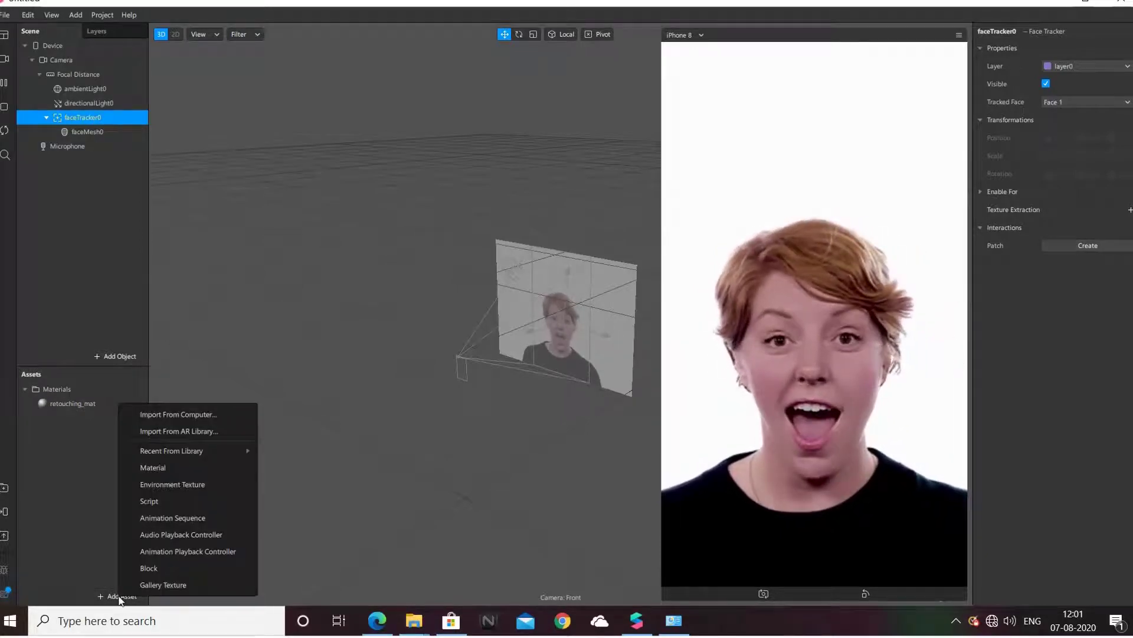
pyautogui.click(180, 432)
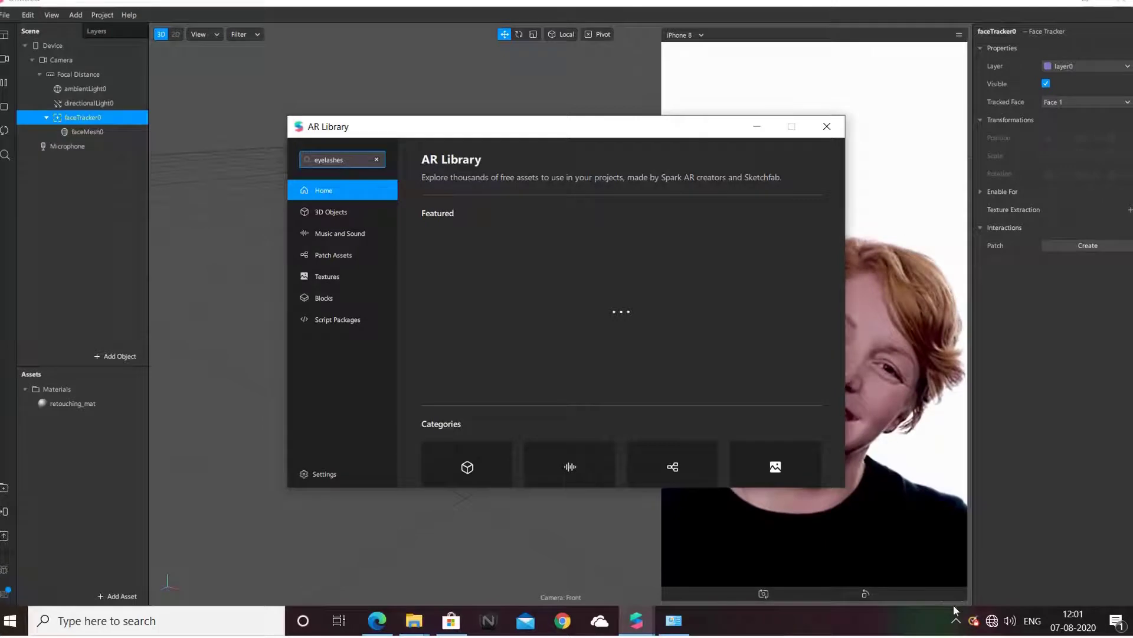
pyautogui.click(956, 621)
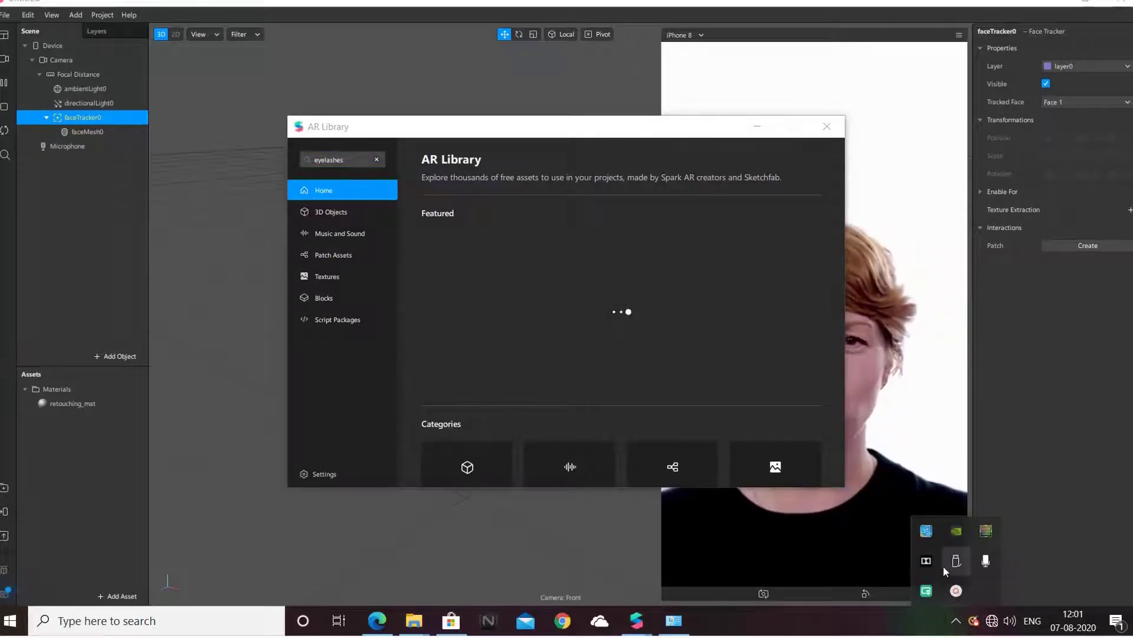
pyautogui.click(957, 590)
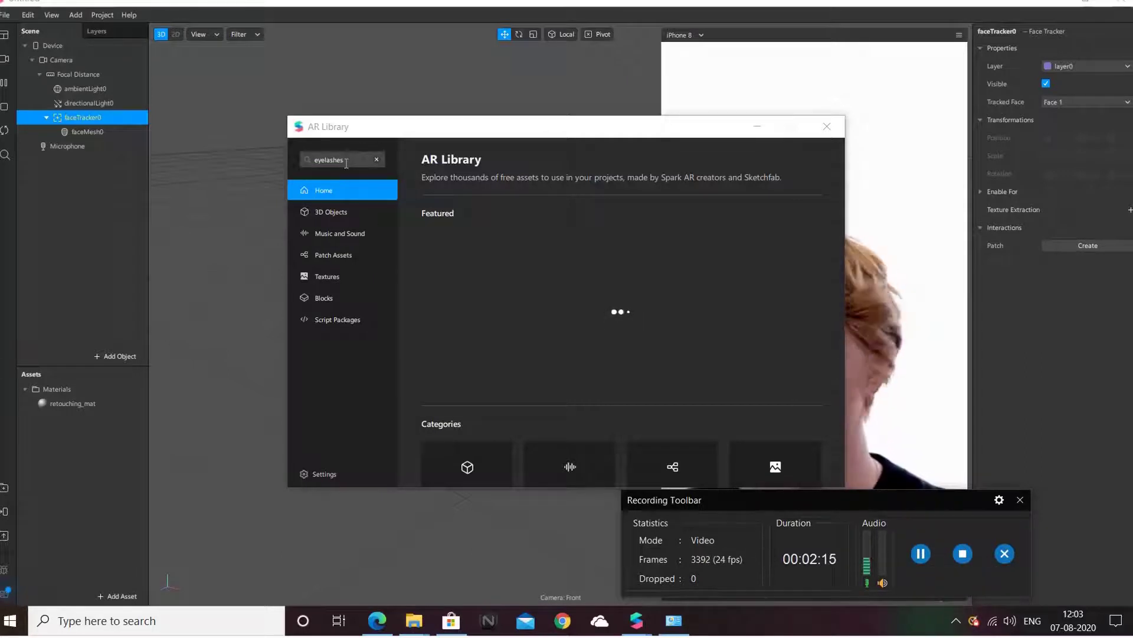
pyautogui.click(346, 164)
pyautogui.press('Return')
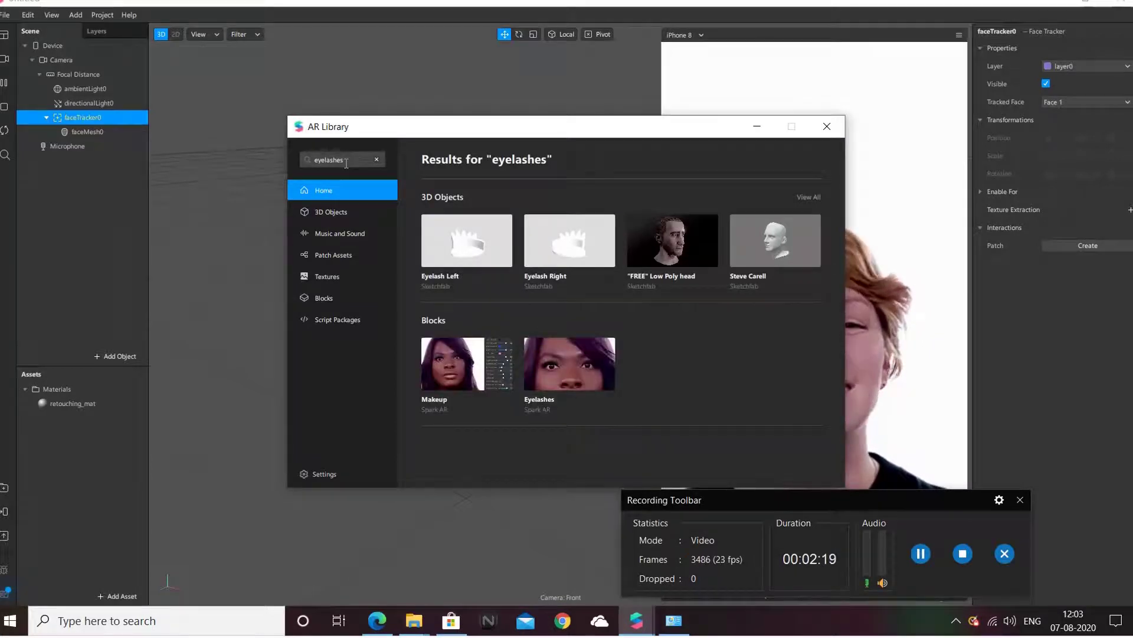
# Import the free Eyelashes block from the AR Library, then close the library window
pyautogui.click(568, 350)
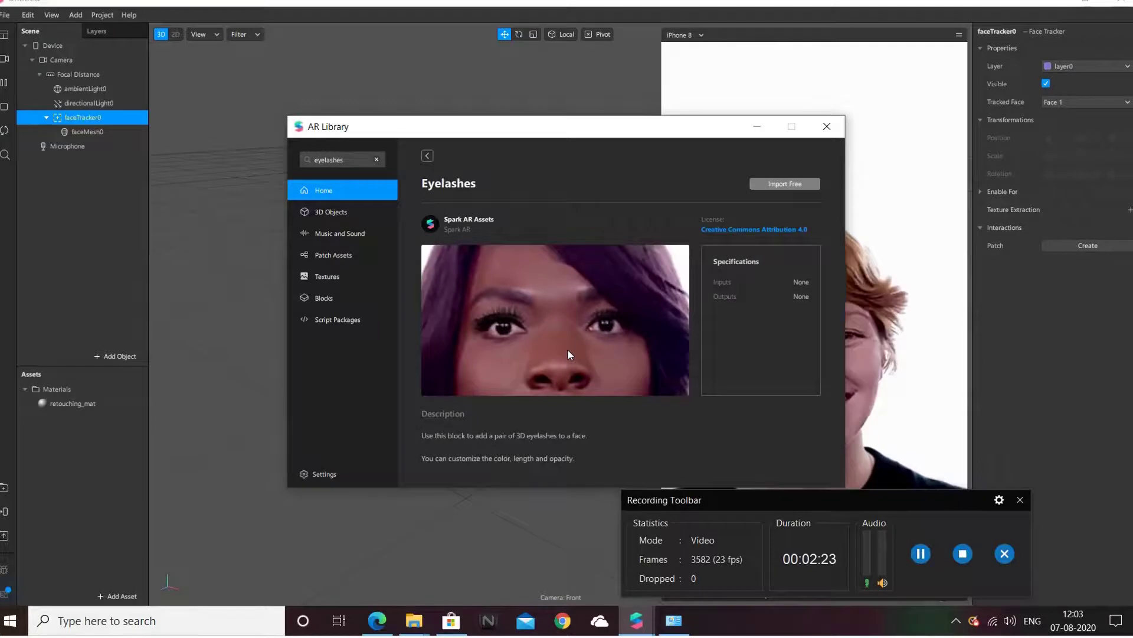
pyautogui.click(771, 183)
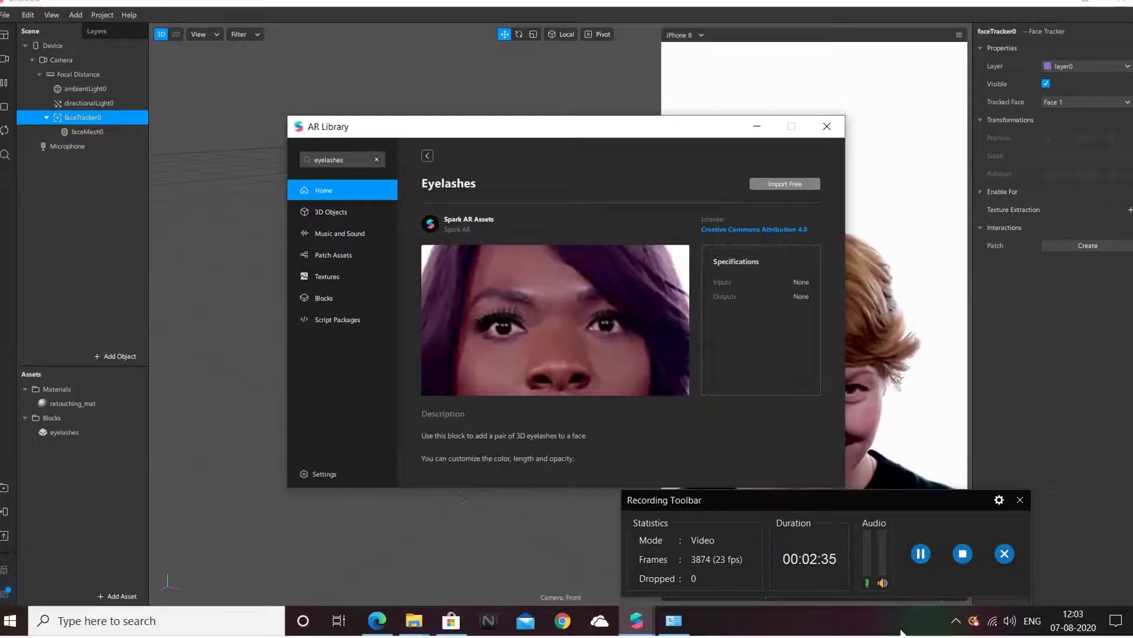
pyautogui.click(1020, 500)
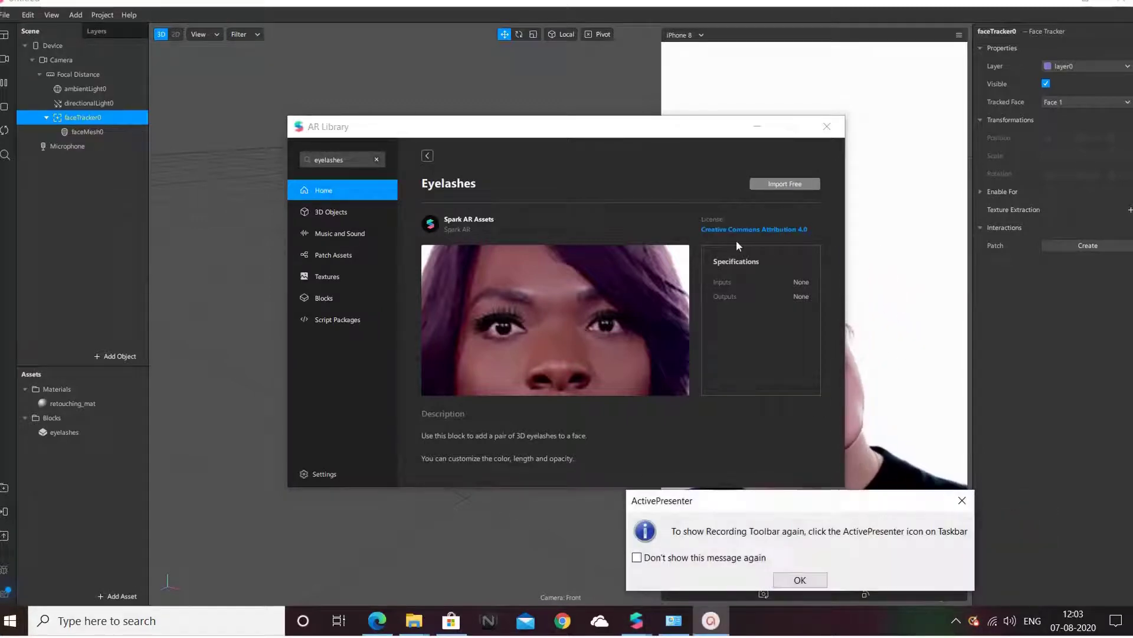
pyautogui.click(787, 581)
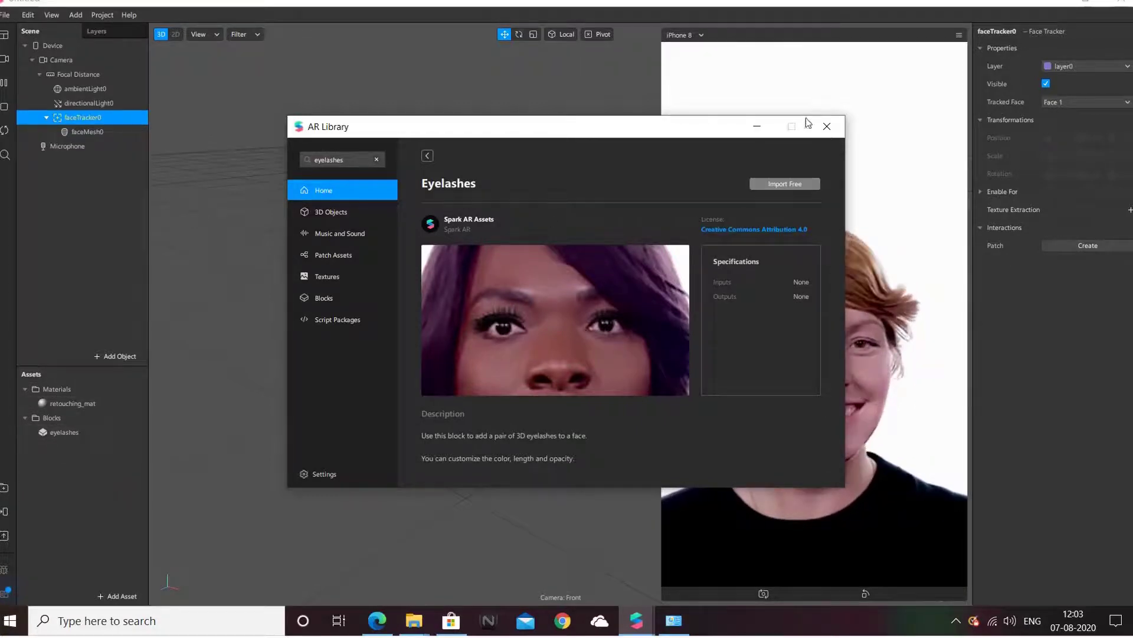
pyautogui.click(827, 125)
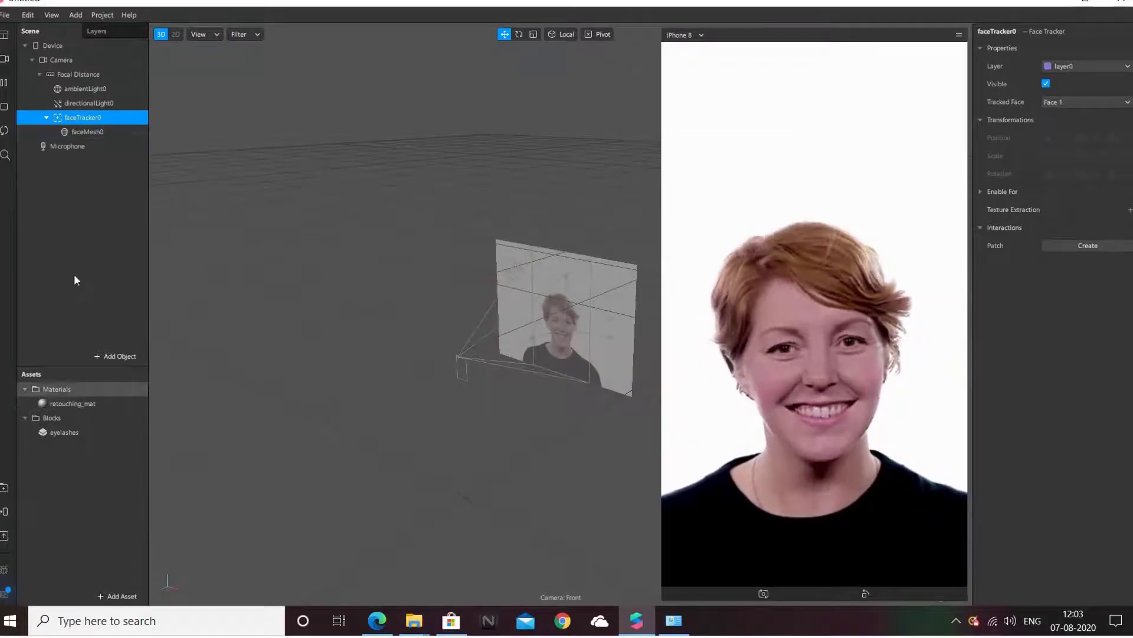
# Add faceMesh1 under faceTracker0 and assign it a newly created material0
pyautogui.rightClick(88, 118)
pyautogui.moveTo(140, 135)
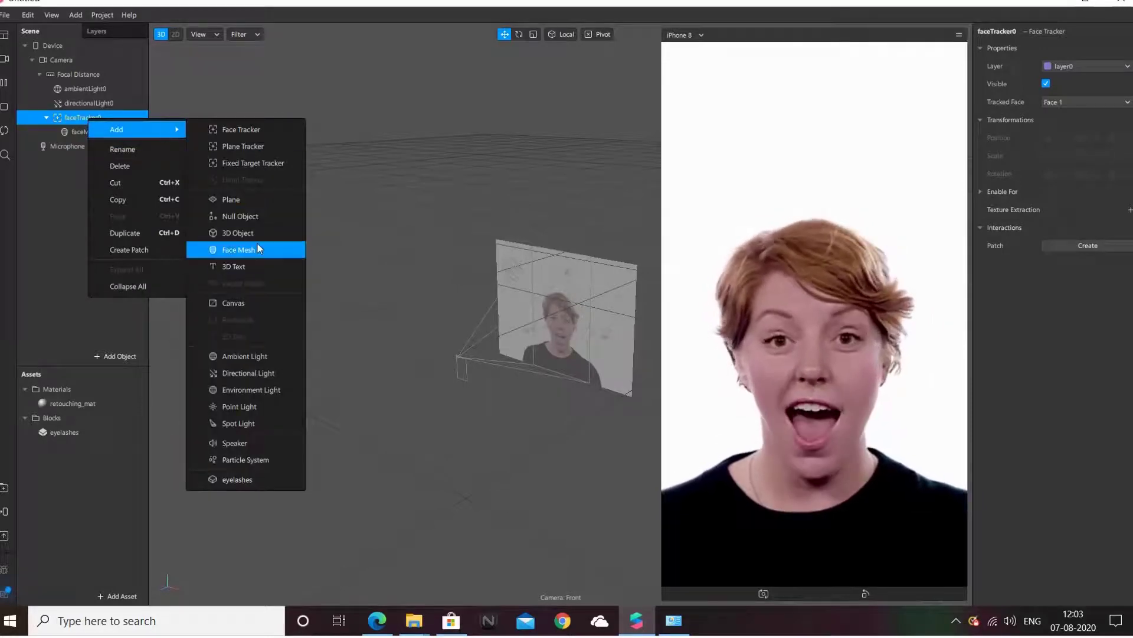
pyautogui.click(255, 249)
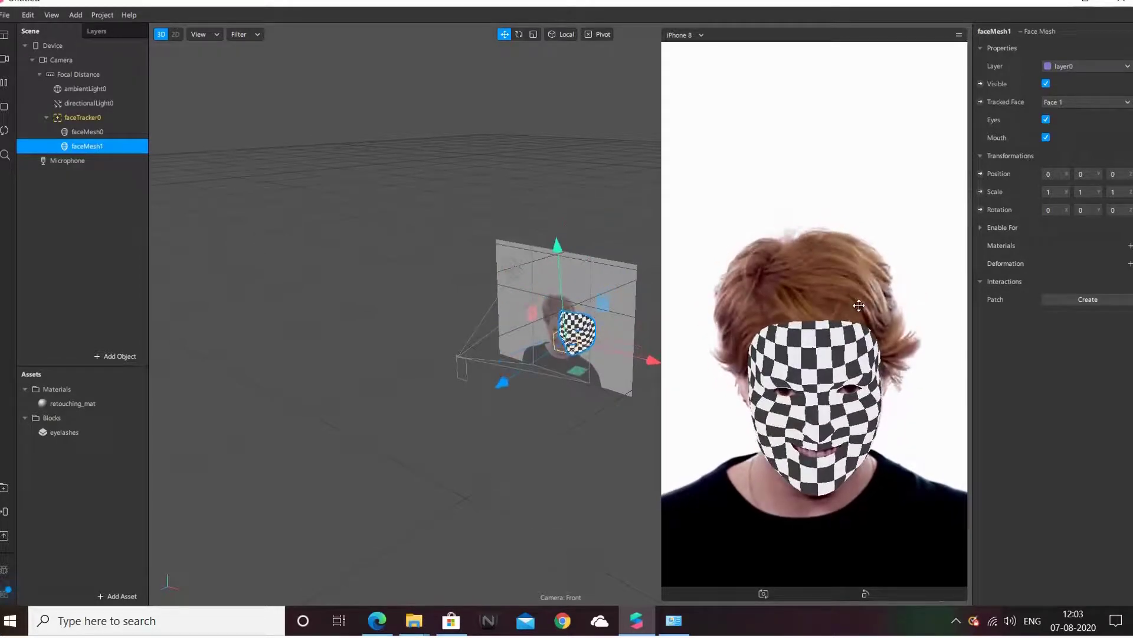
pyautogui.click(1128, 245)
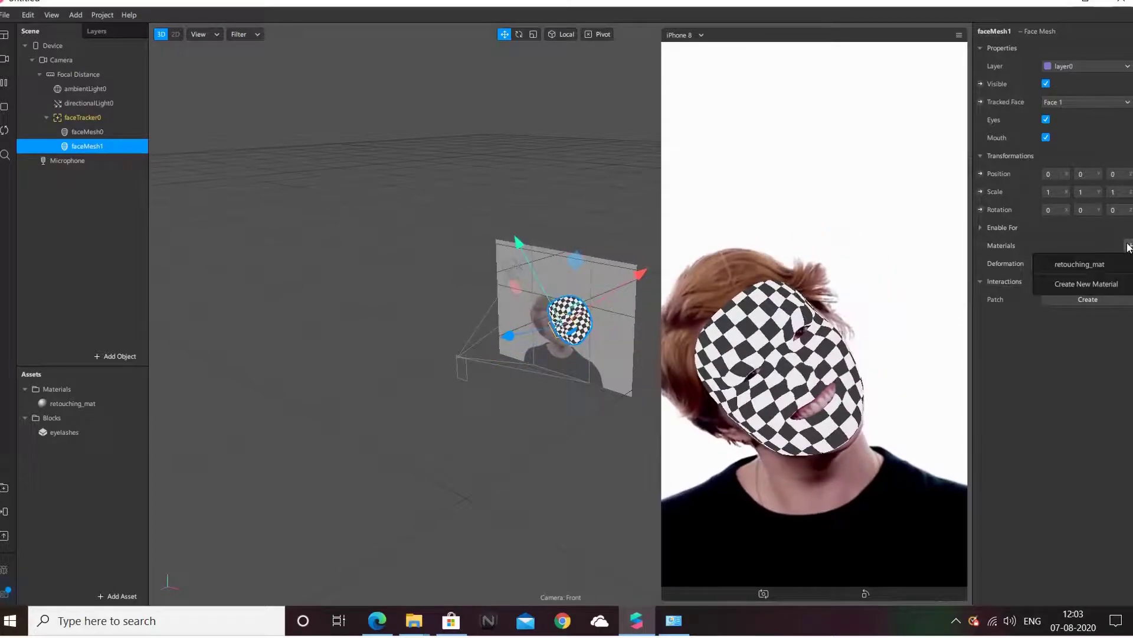
pyautogui.click(1066, 284)
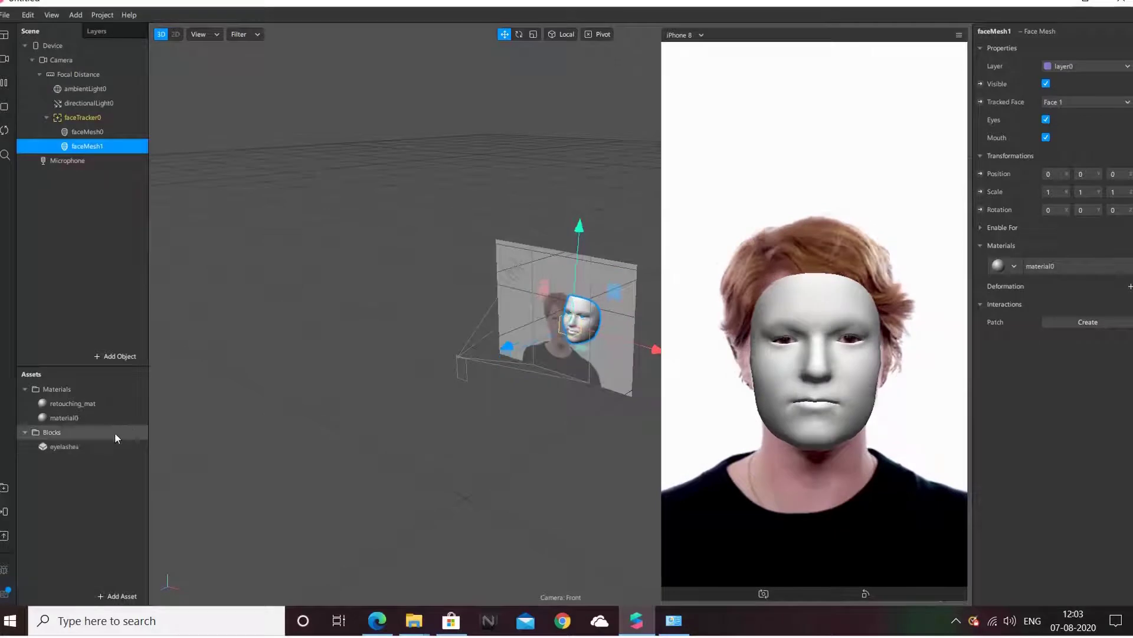
# Rename the material0 asset to 'eyelsahes_mat'
pyautogui.click(68, 417)
pyautogui.rightClick(68, 417)
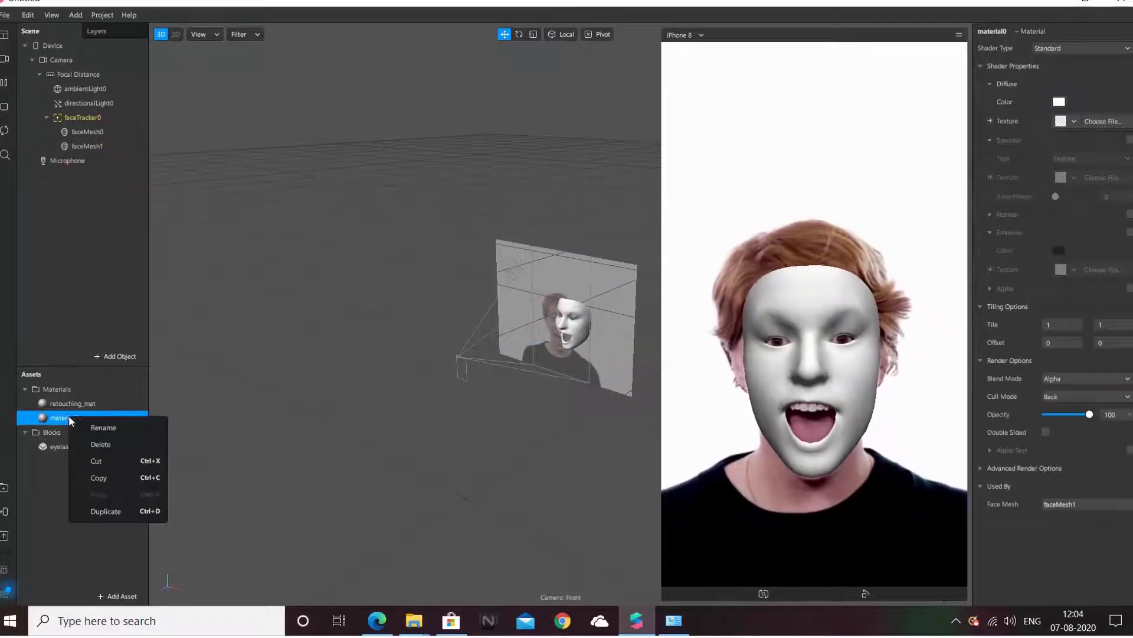
pyautogui.click(103, 428)
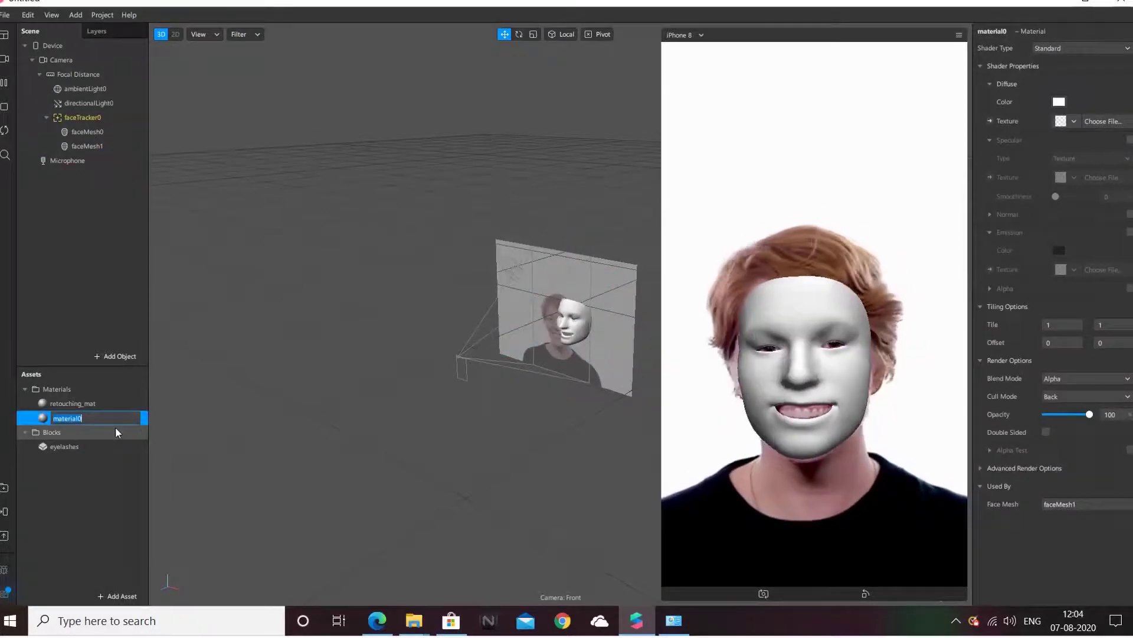
pyautogui.write('ey')
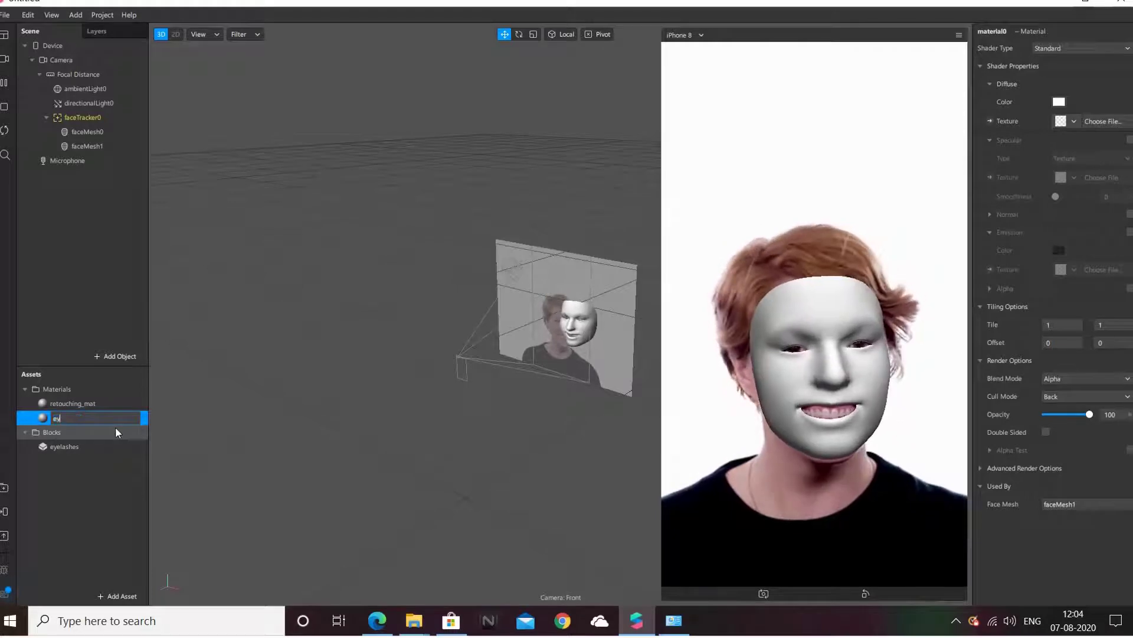
pyautogui.write('elsahe')
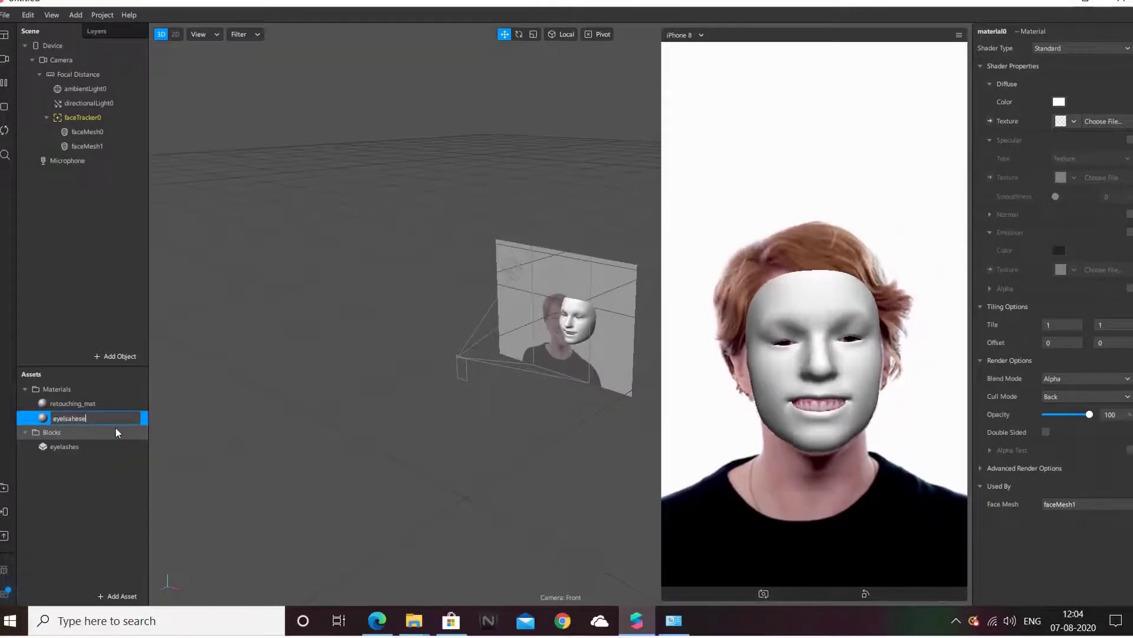
pyautogui.write('s_')
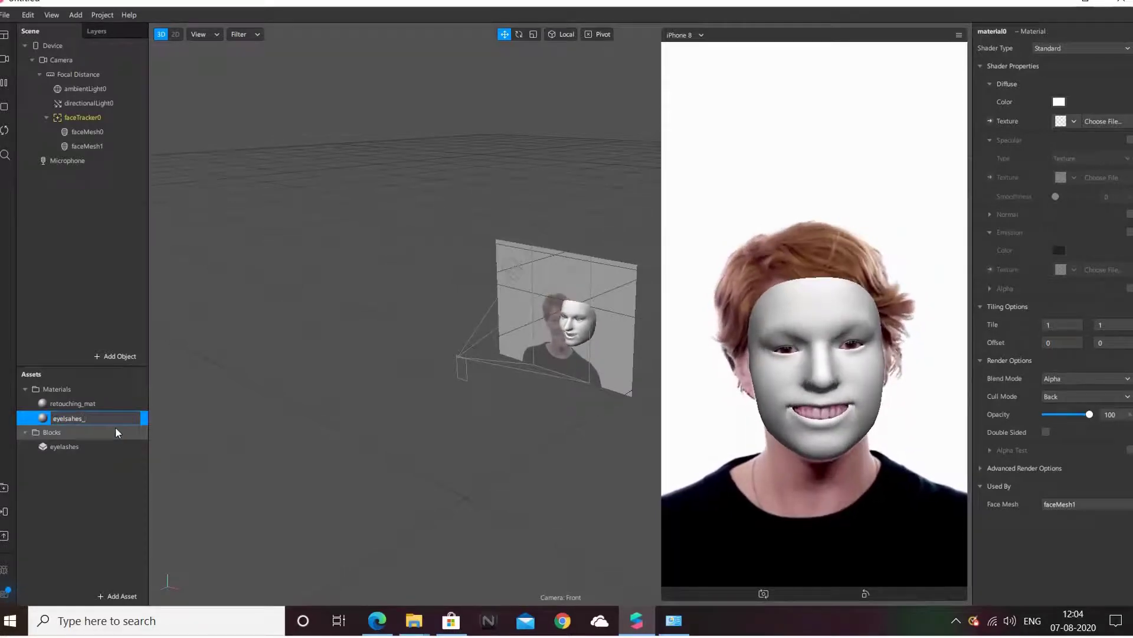
pyautogui.write('mat')
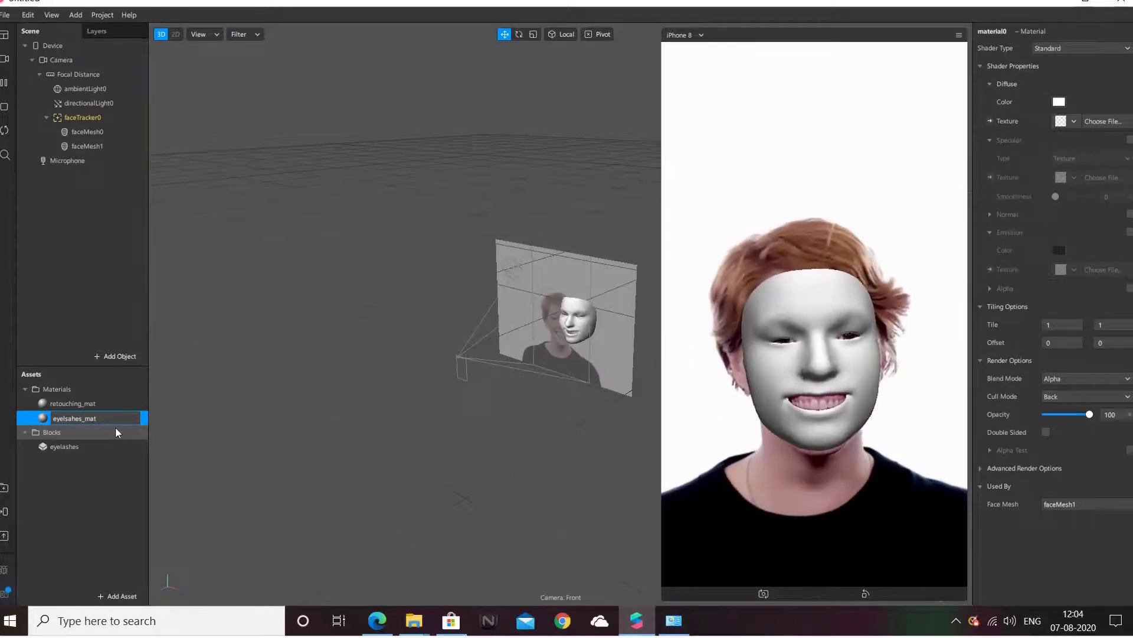
pyautogui.press('Return')
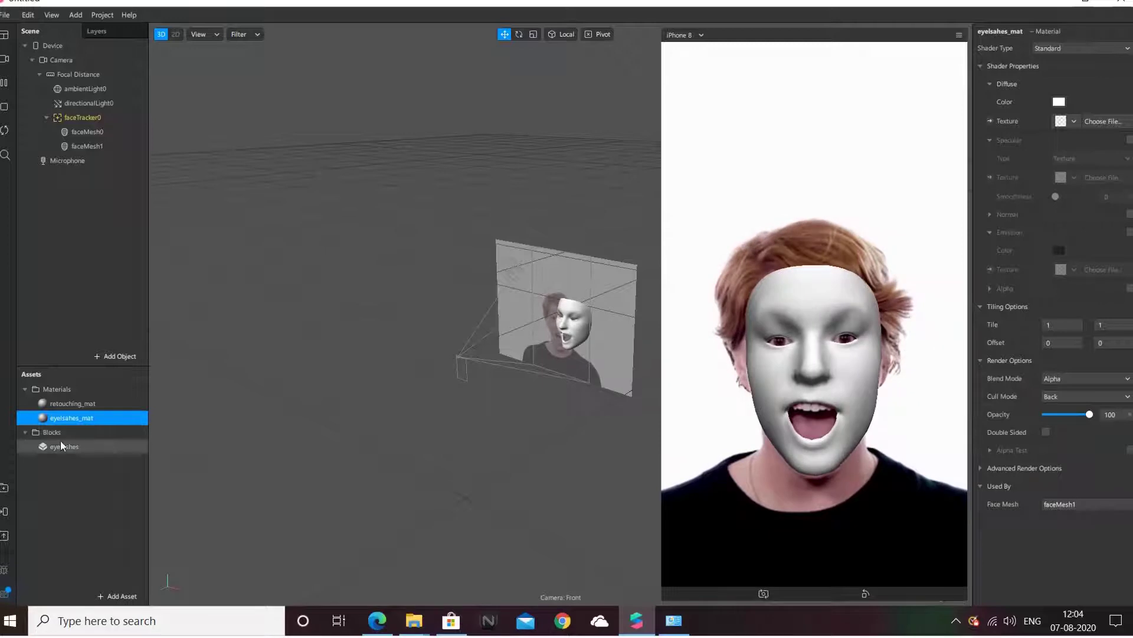
# Parent the Eyelashes block asset under faceMesh1 in the Scene panel
pyautogui.click(35, 447)
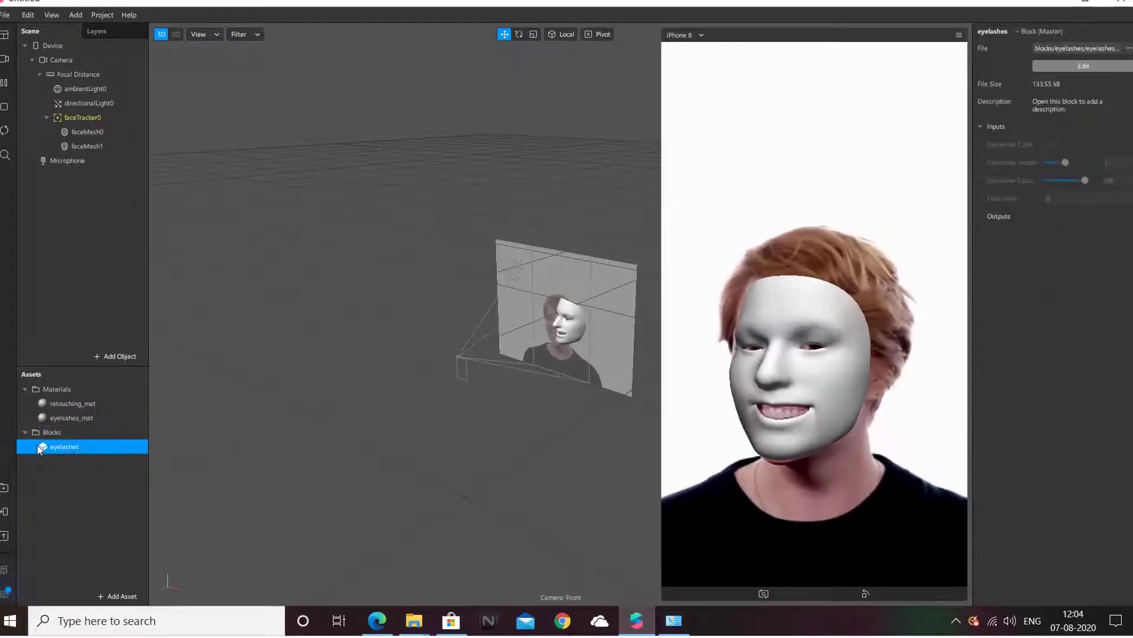
pyautogui.moveTo(38, 447); pyautogui.dragTo(82, 137)
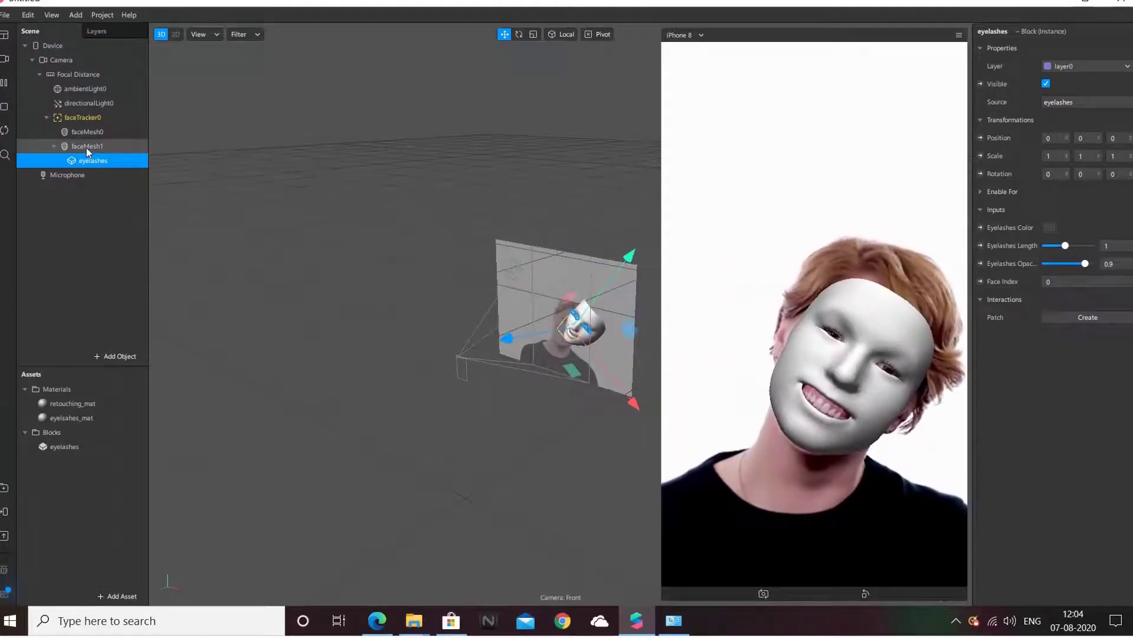
pyautogui.click(87, 148)
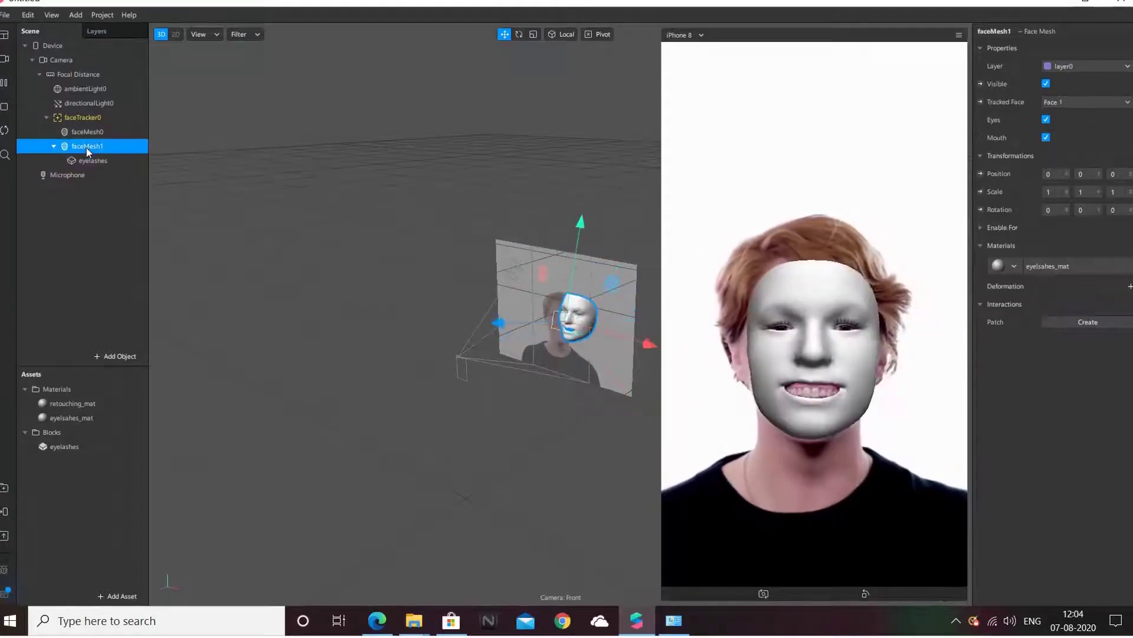
# Import the eyelashes image file as eyelsahes_mat's diffuse texture
pyautogui.click(83, 420)
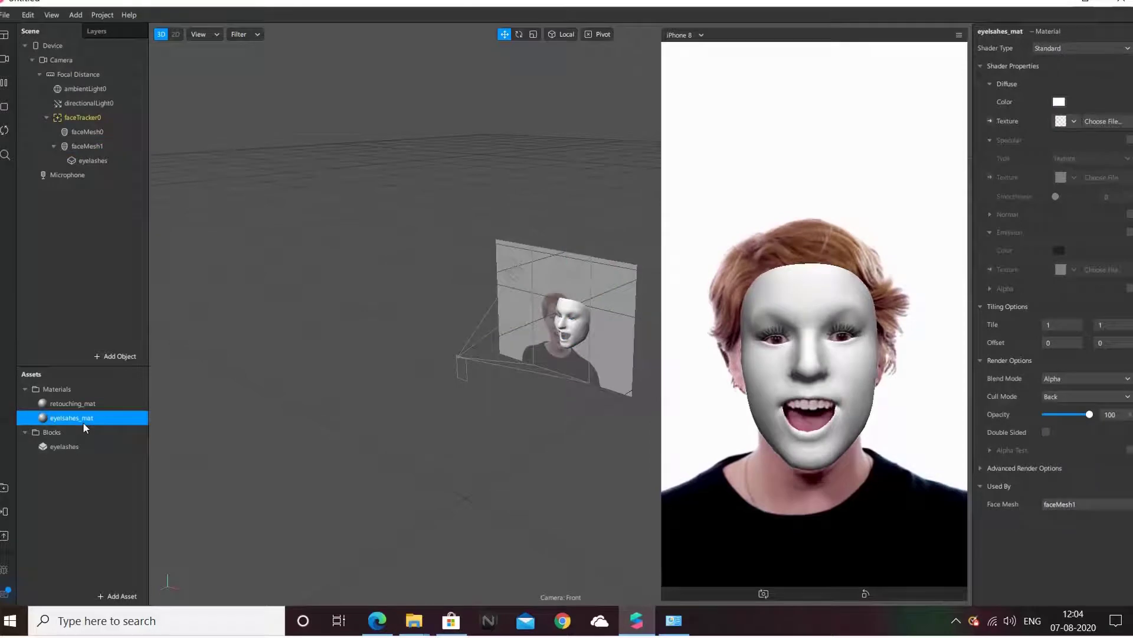
pyautogui.click(1072, 122)
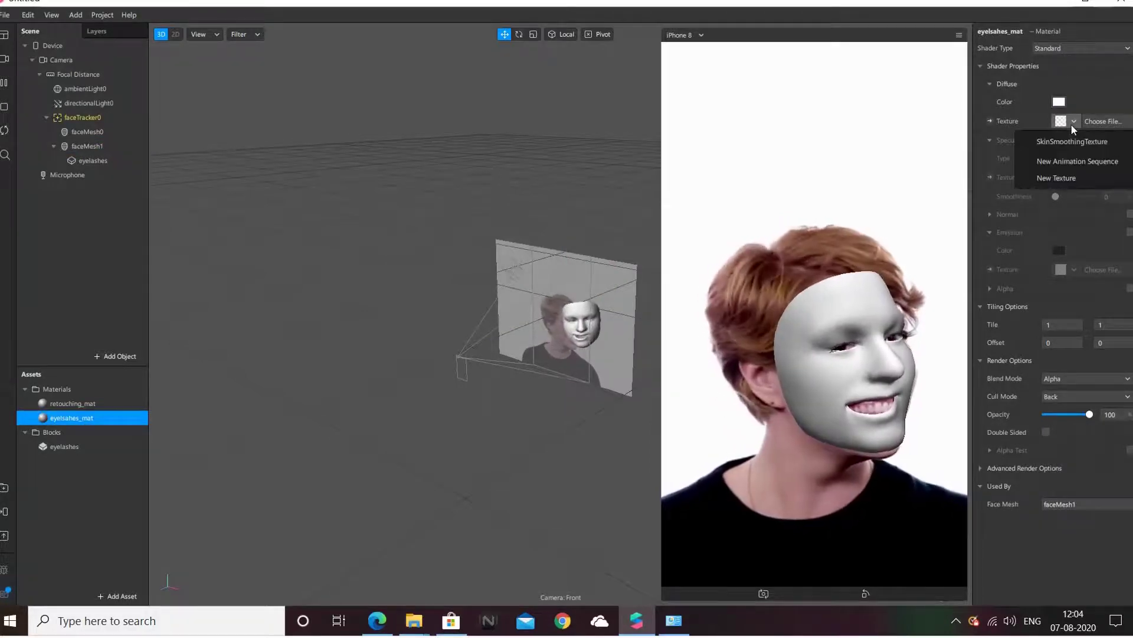
pyautogui.click(1072, 178)
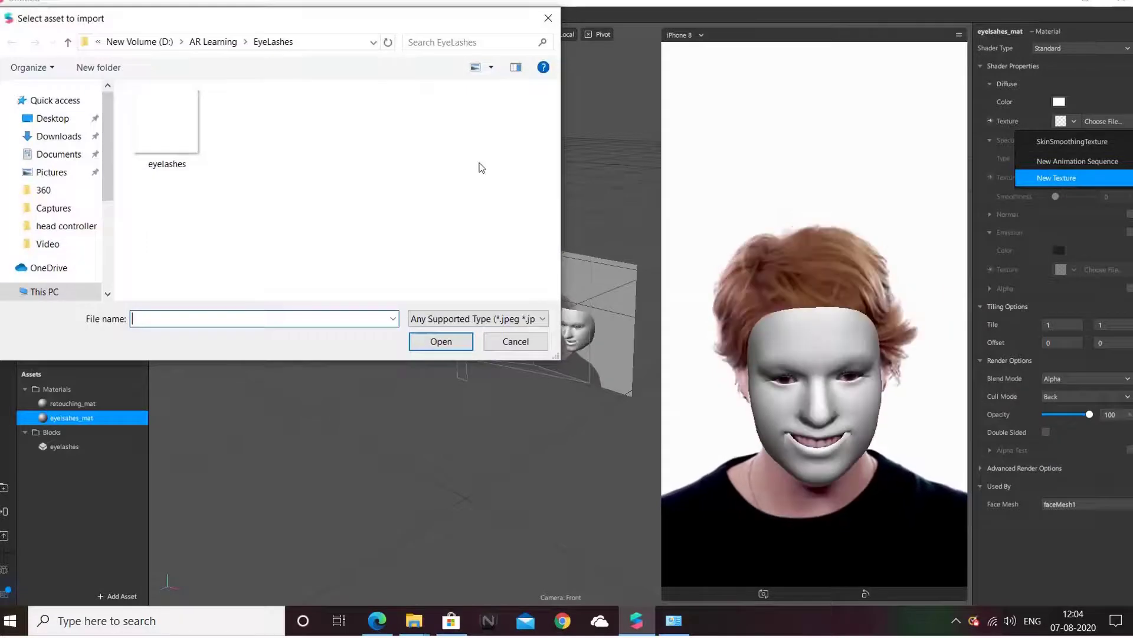
pyautogui.click(176, 127)
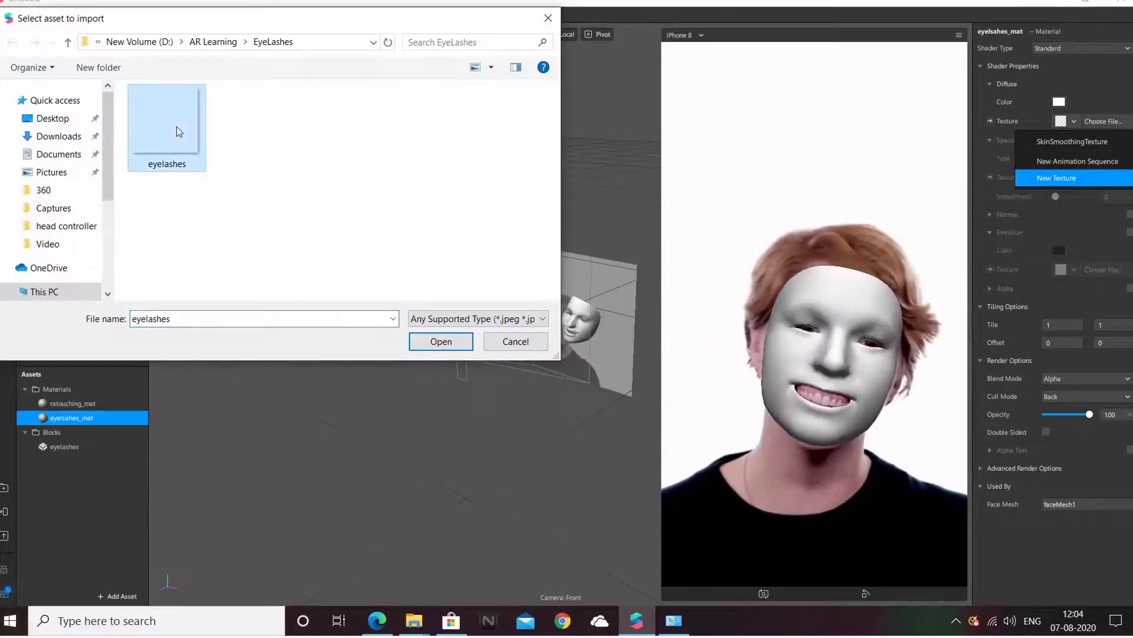
pyautogui.click(420, 342)
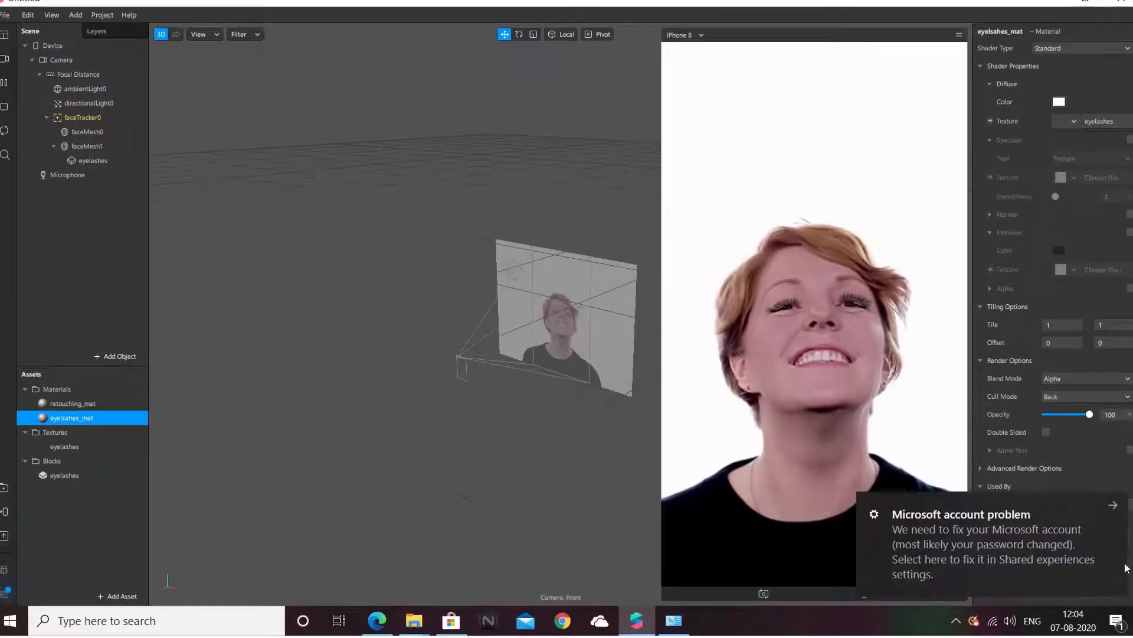
# Switch the eyelashes material's shader to Standard, then select the Eyelashes block
pyautogui.click(1114, 508)
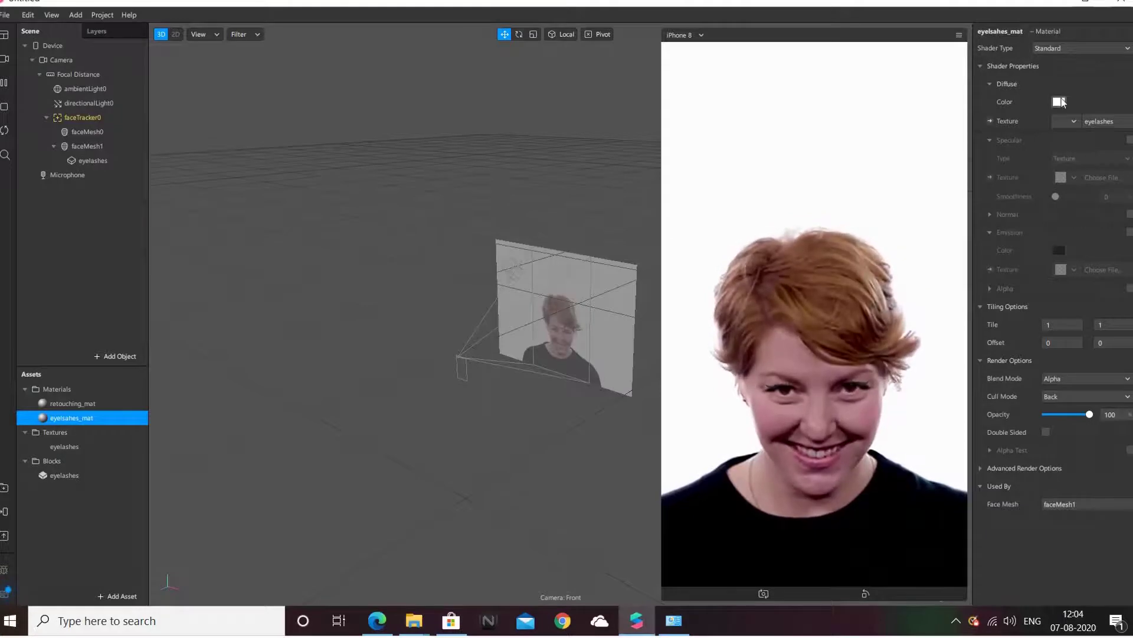
pyautogui.click(1053, 48)
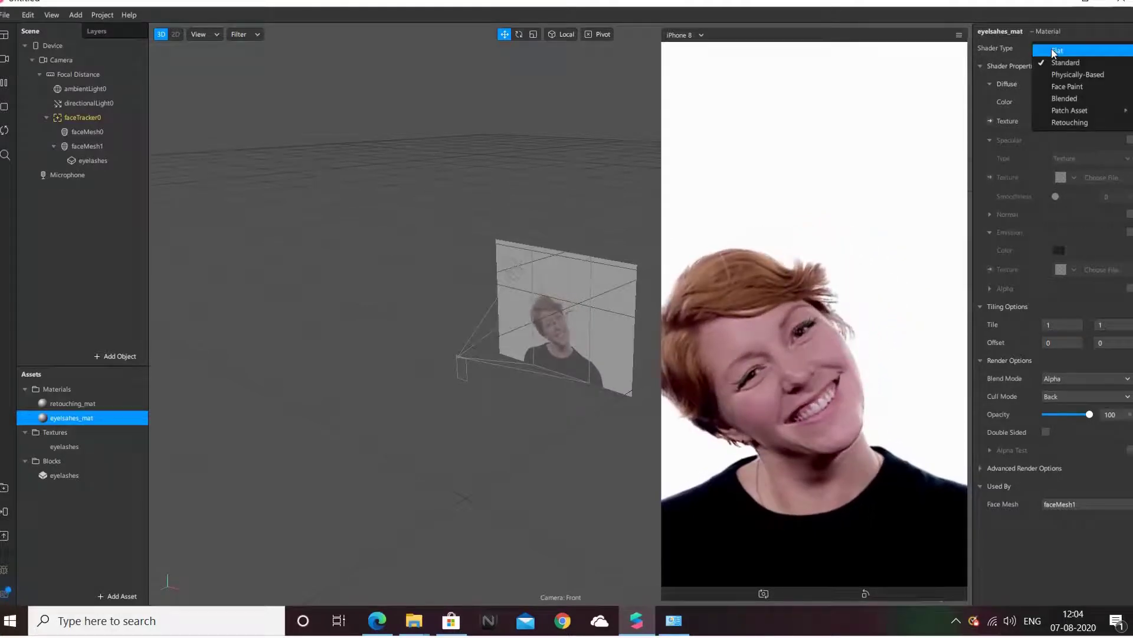
pyautogui.click(1053, 51)
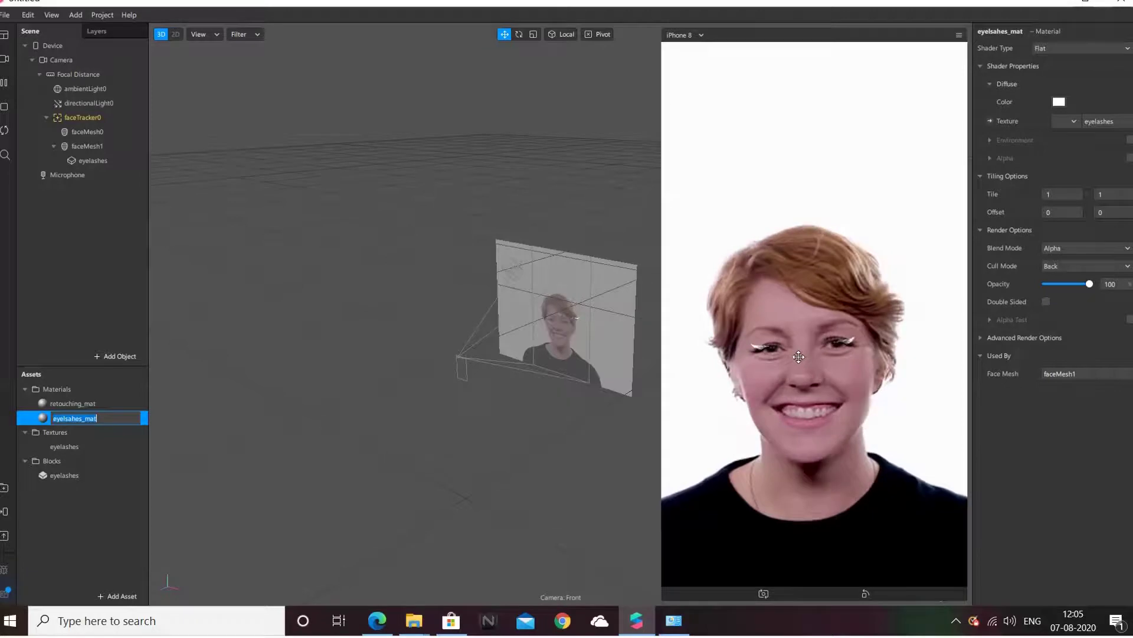
pyautogui.click(1061, 47)
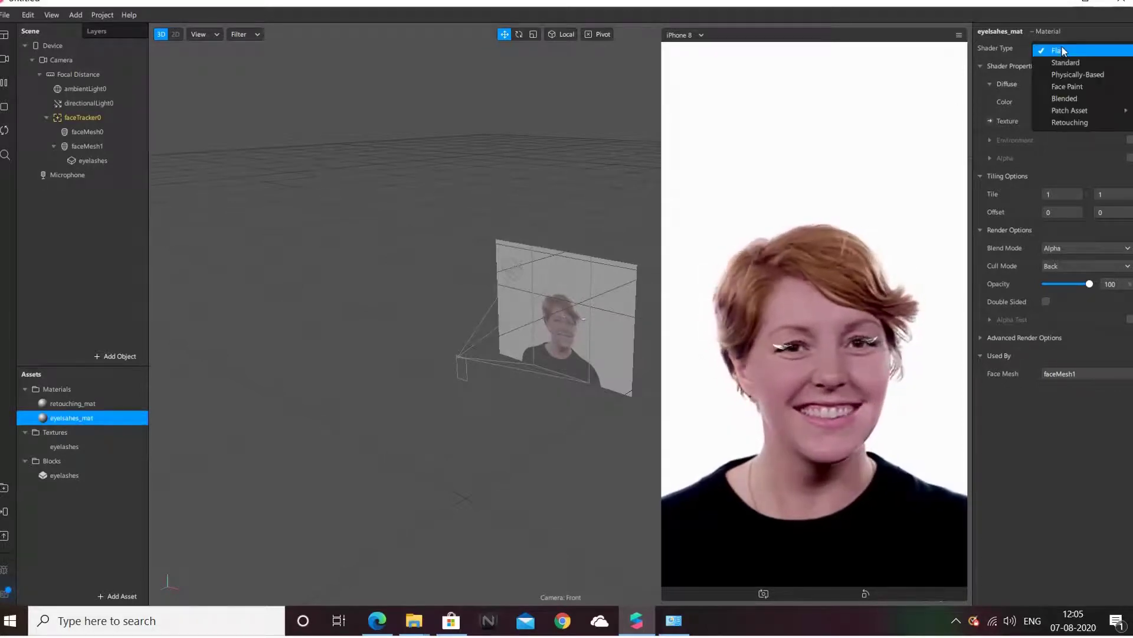
pyautogui.click(1062, 63)
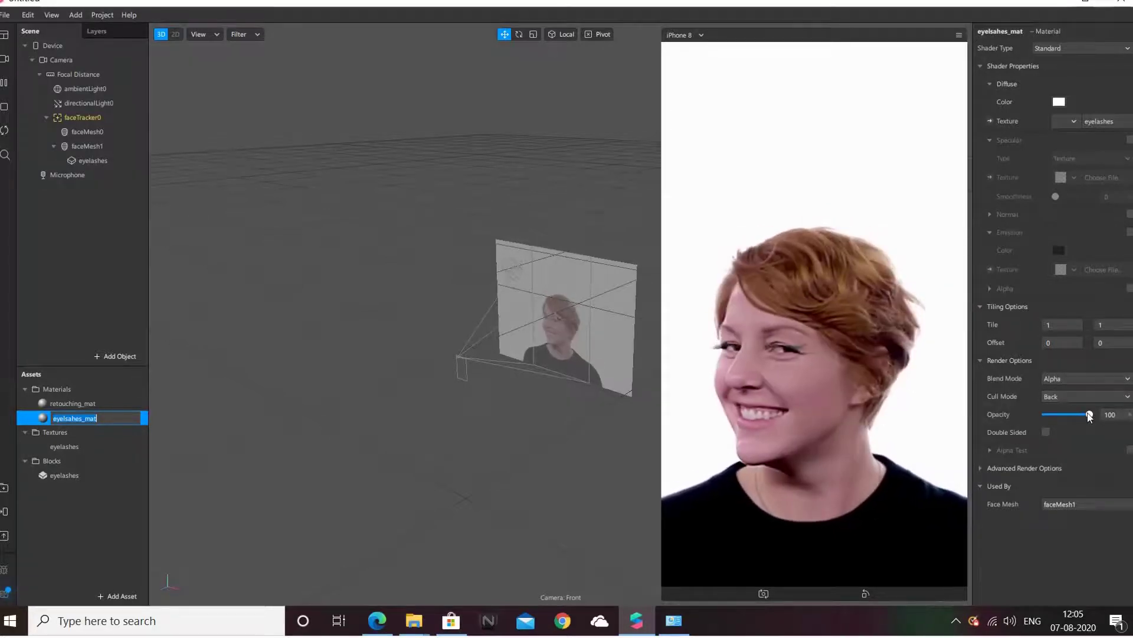
pyautogui.click(87, 160)
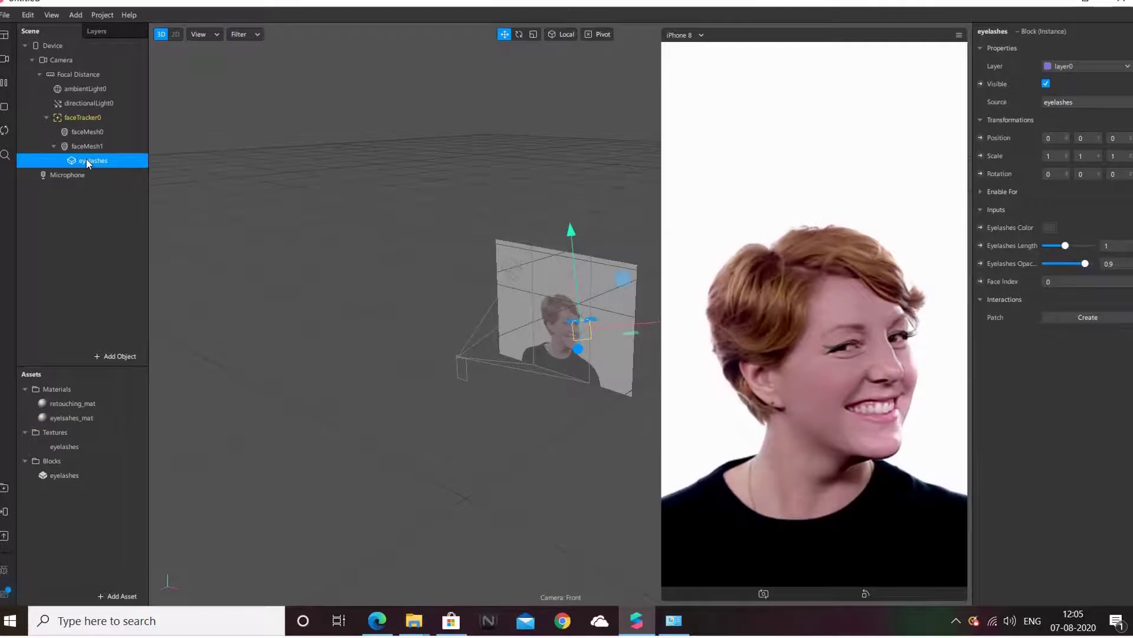
# Set the Eyelashes Color to blue-violet #5555ff in the colour dialog
pyautogui.click(1050, 228)
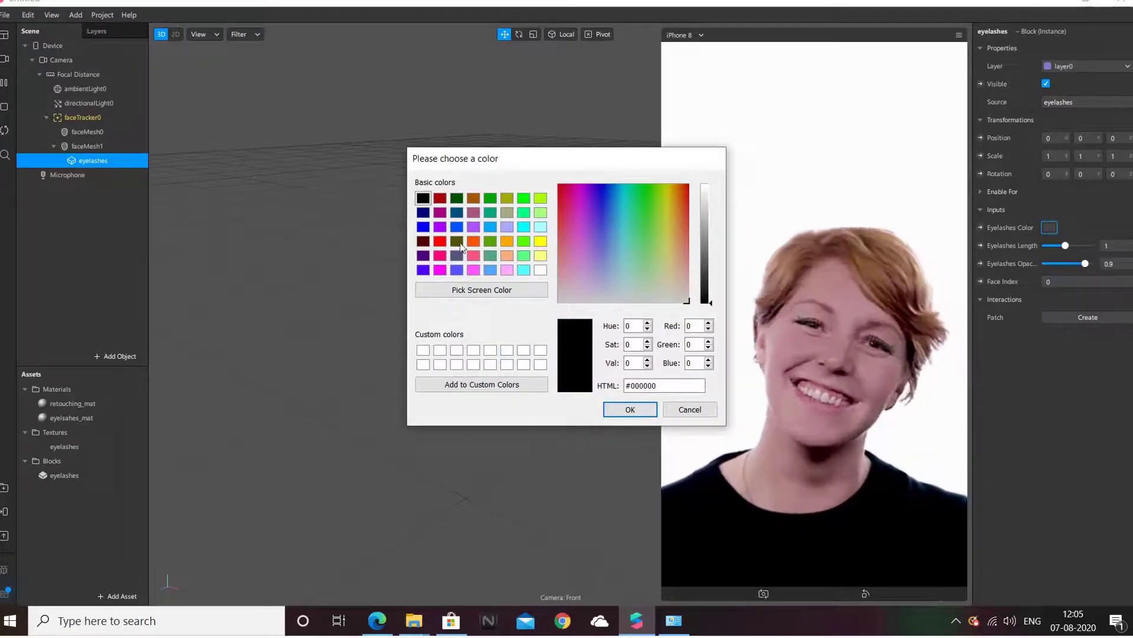
pyautogui.click(440, 271)
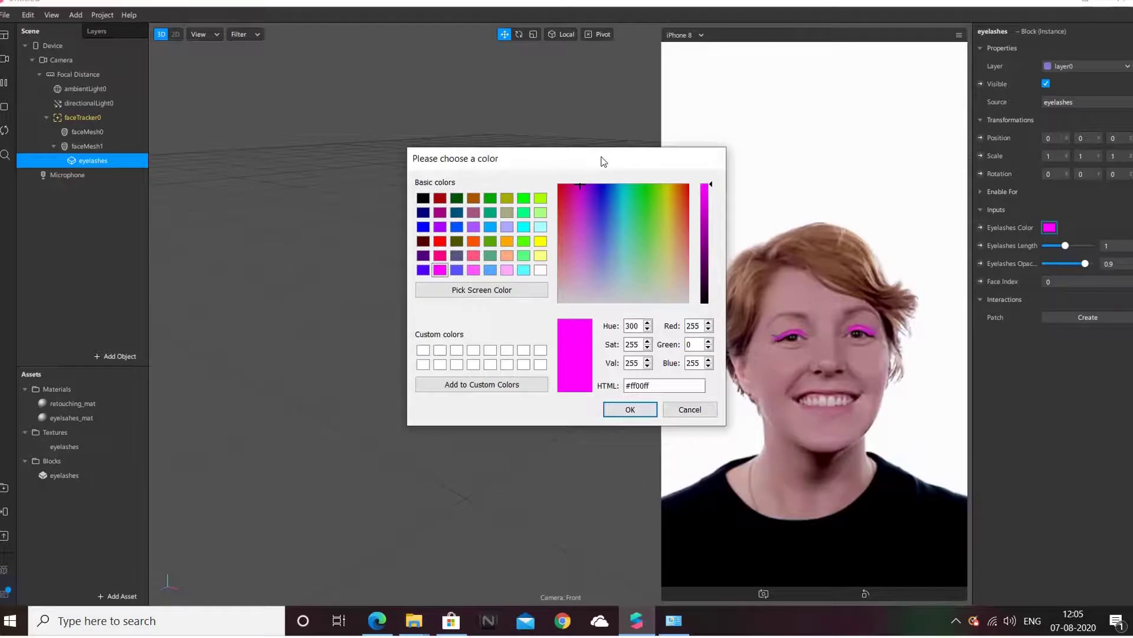
pyautogui.moveTo(603, 161); pyautogui.dragTo(489, 150)
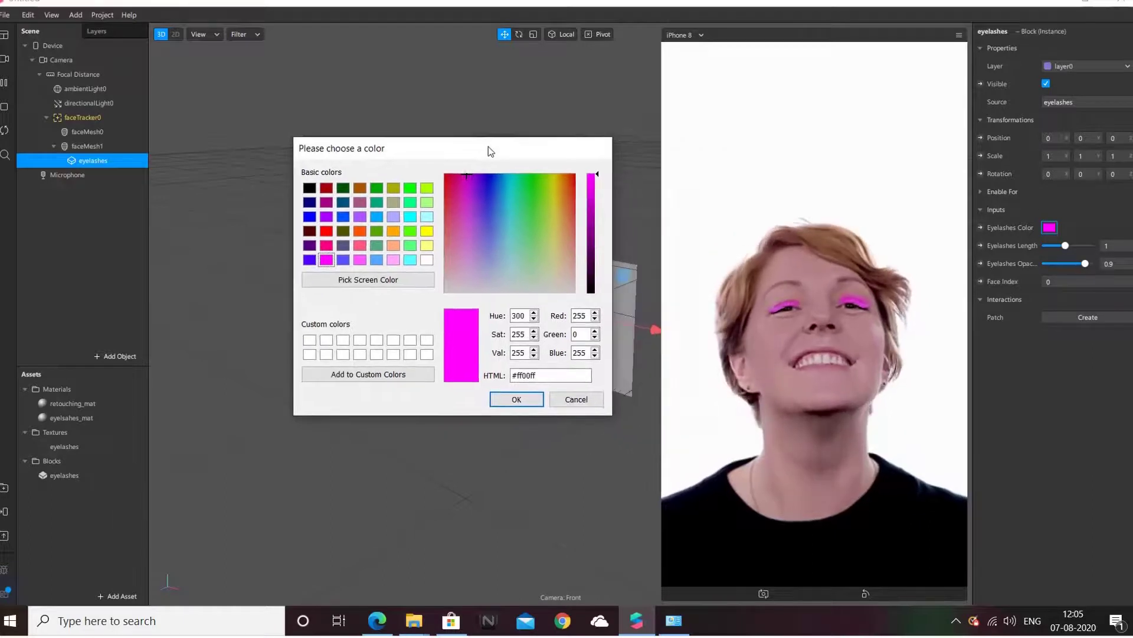
pyautogui.click(345, 262)
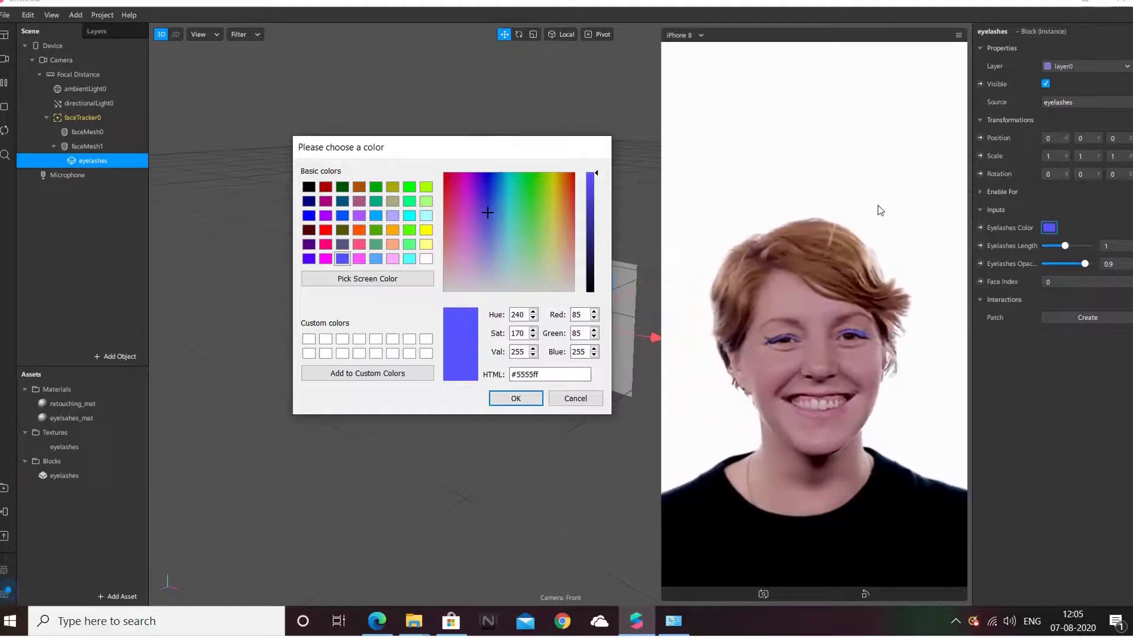
pyautogui.click(1066, 248)
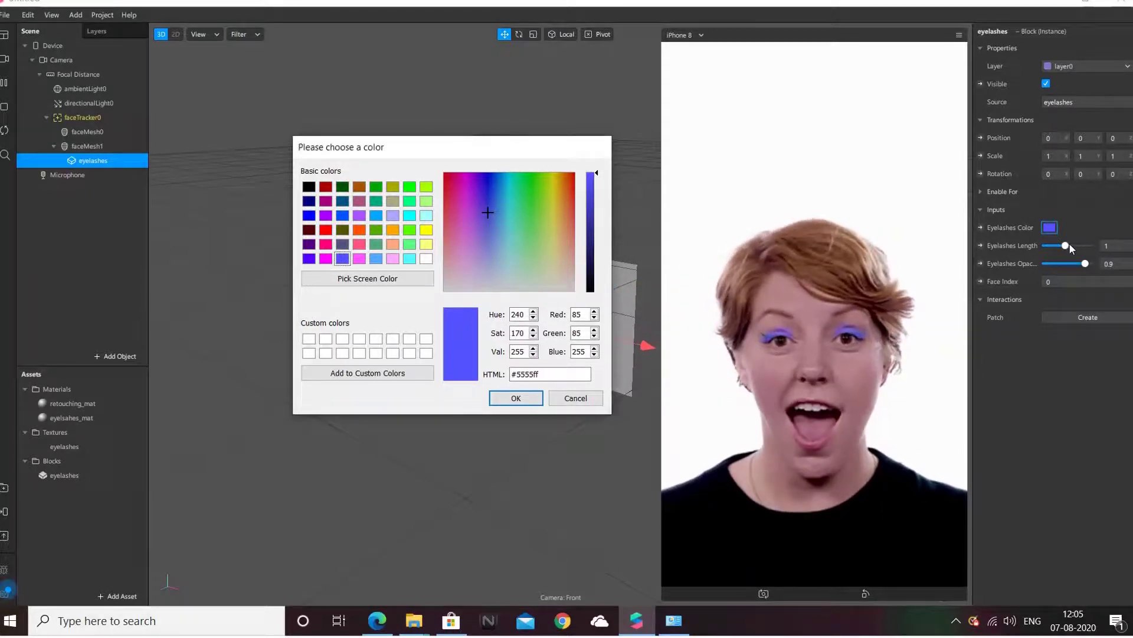
pyautogui.click(515, 400)
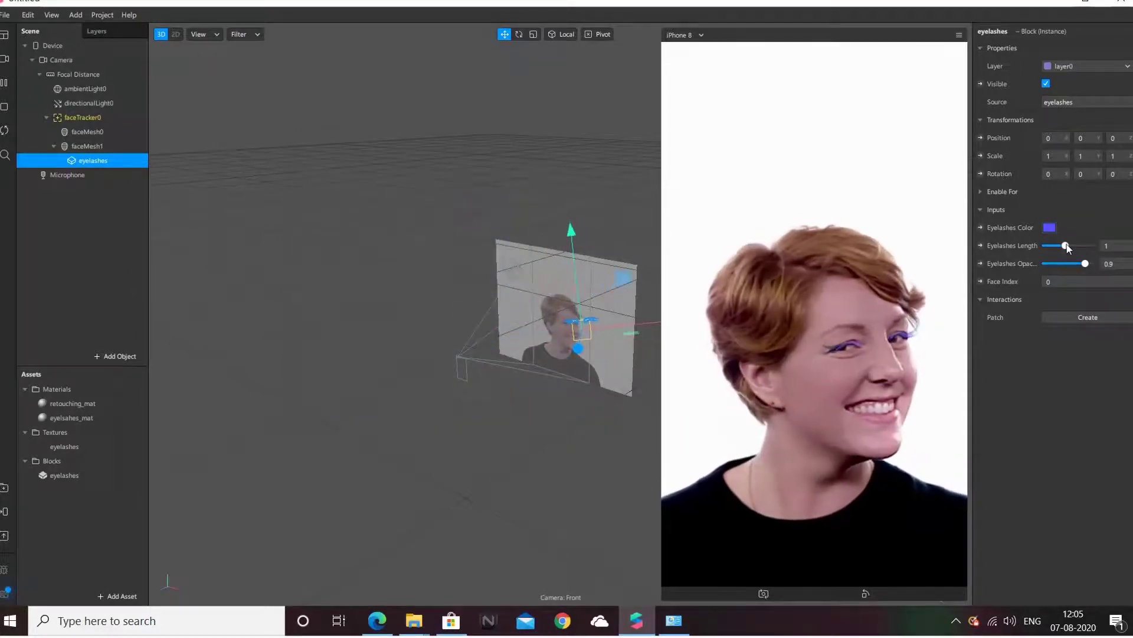
# Drag the eyelashes length slider longer and set Eyelashes Opacity to 0.7
pyautogui.moveTo(1089, 248); pyautogui.dragTo(1069, 250)
pyautogui.click(1127, 247)
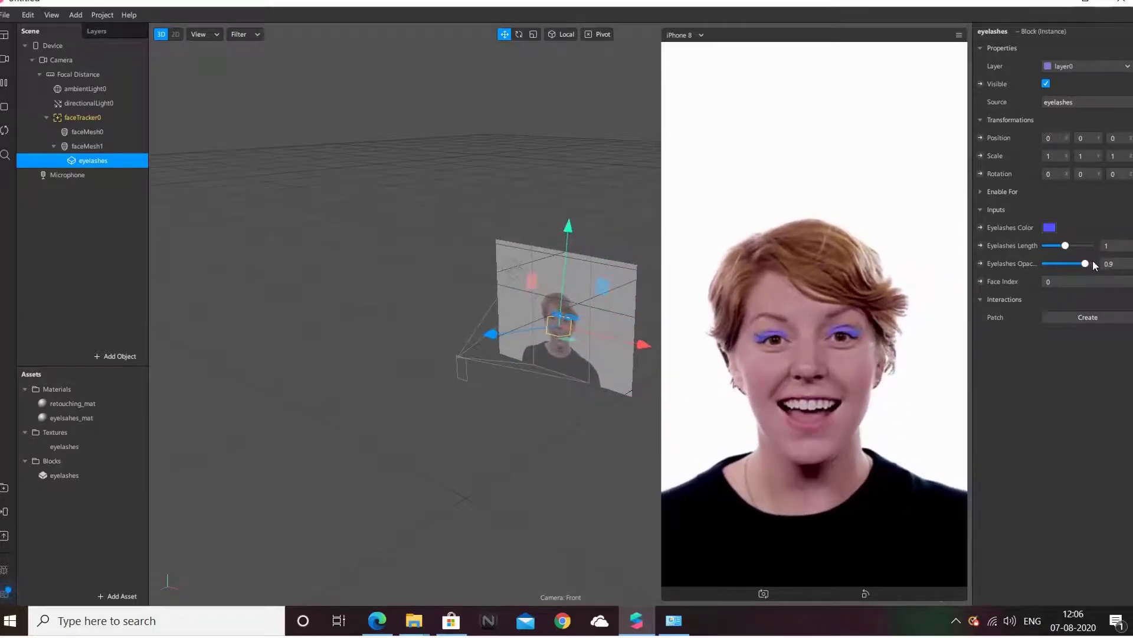
pyautogui.click(1124, 264)
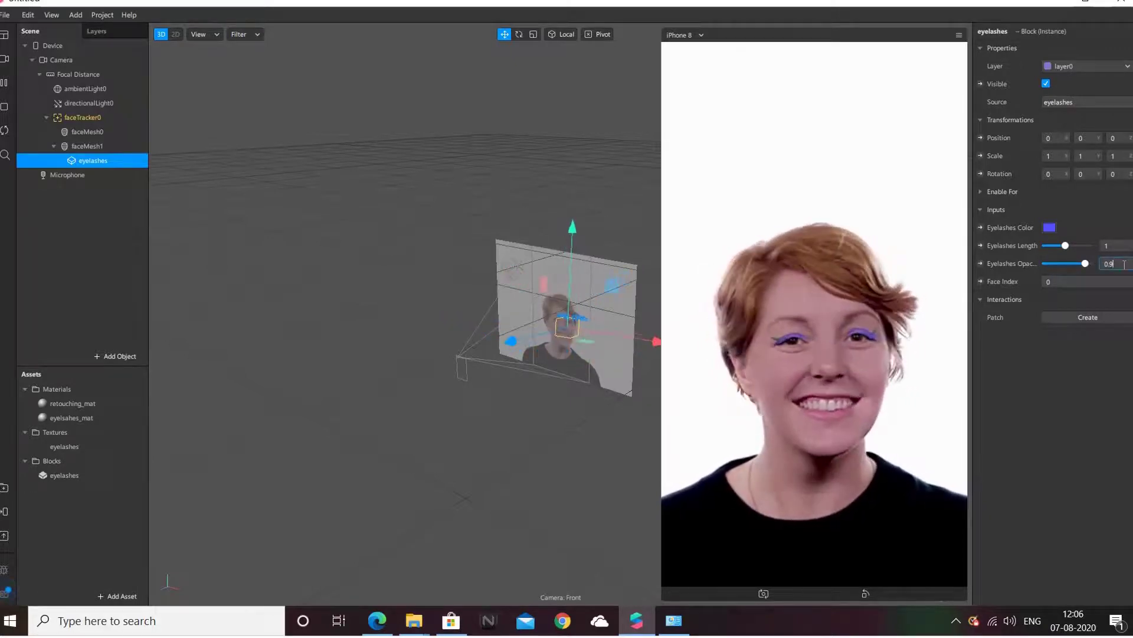
pyautogui.press('BackSpace')
pyautogui.write('7')
pyautogui.press('Return')
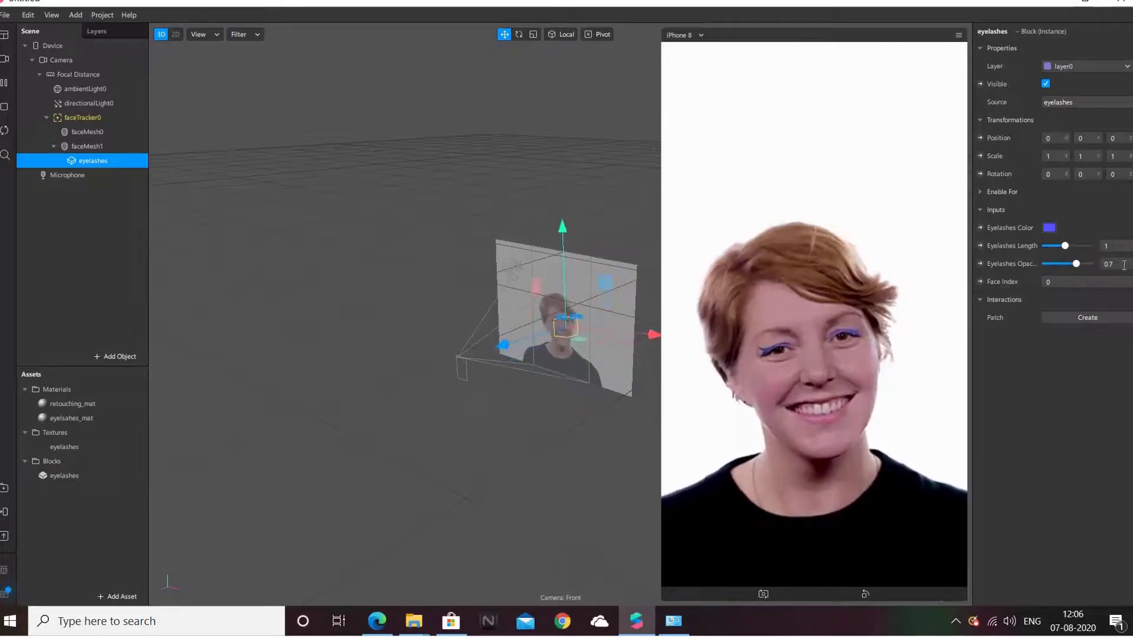
# After trying purple, cyan and yellow swatches, set the eyelashes colour to olive #aaaa00
pyautogui.click(1047, 229)
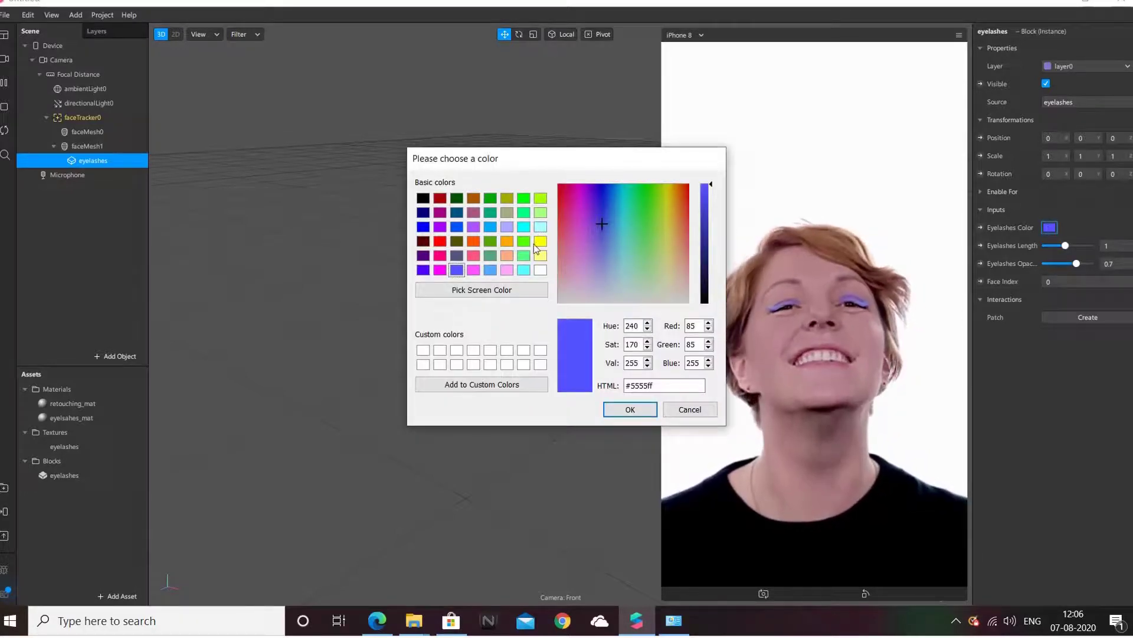
pyautogui.click(473, 228)
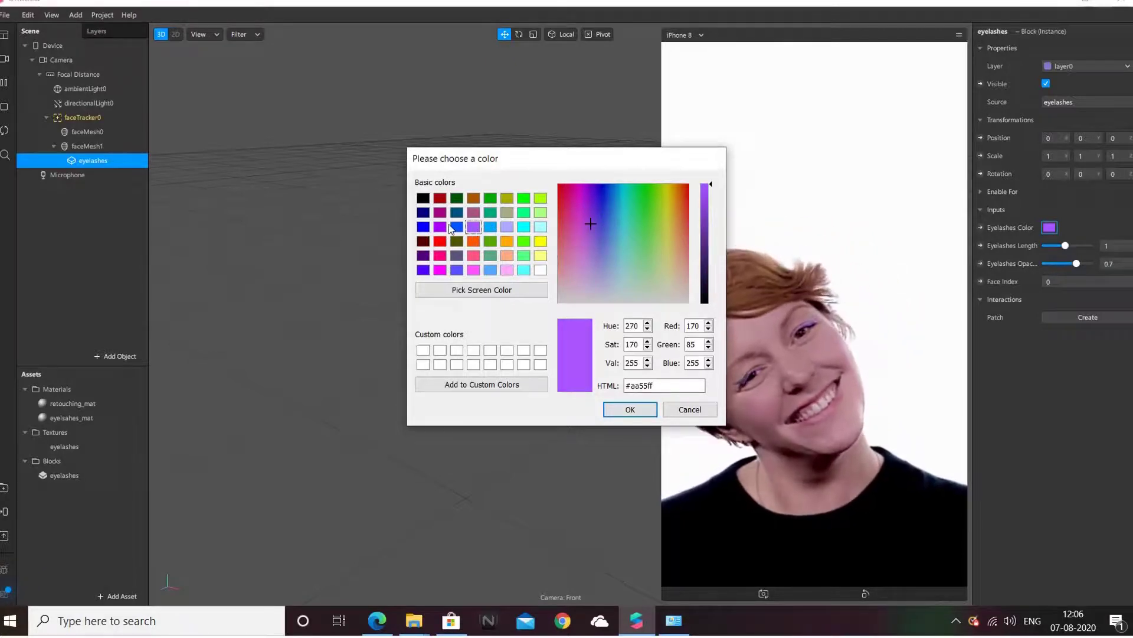
pyautogui.click(524, 227)
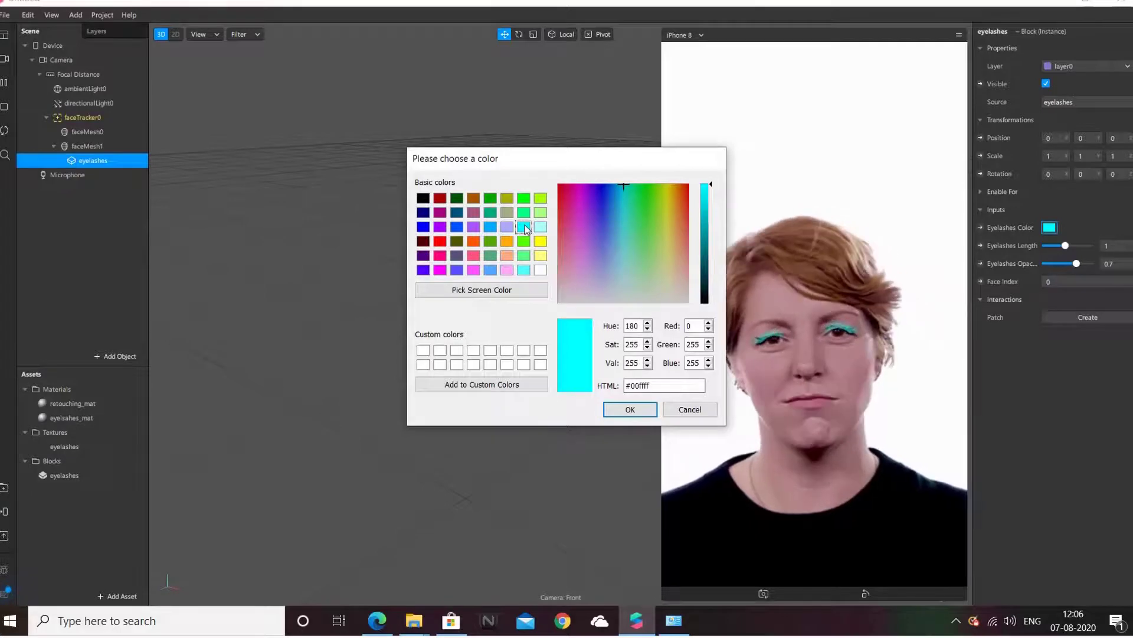
pyautogui.click(540, 256)
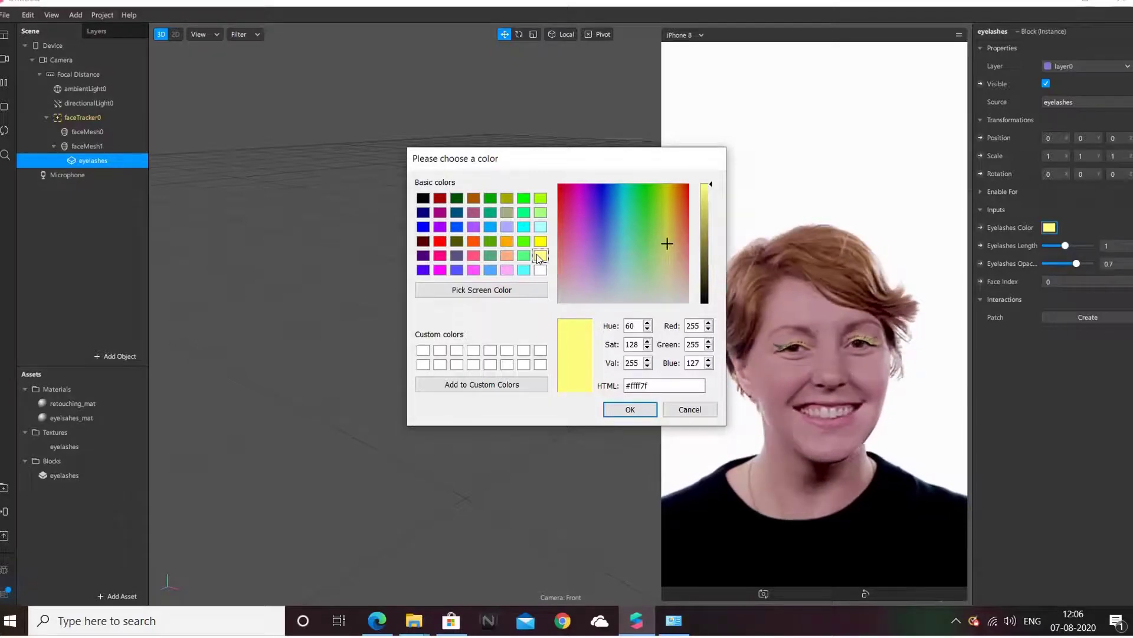
pyautogui.click(507, 212)
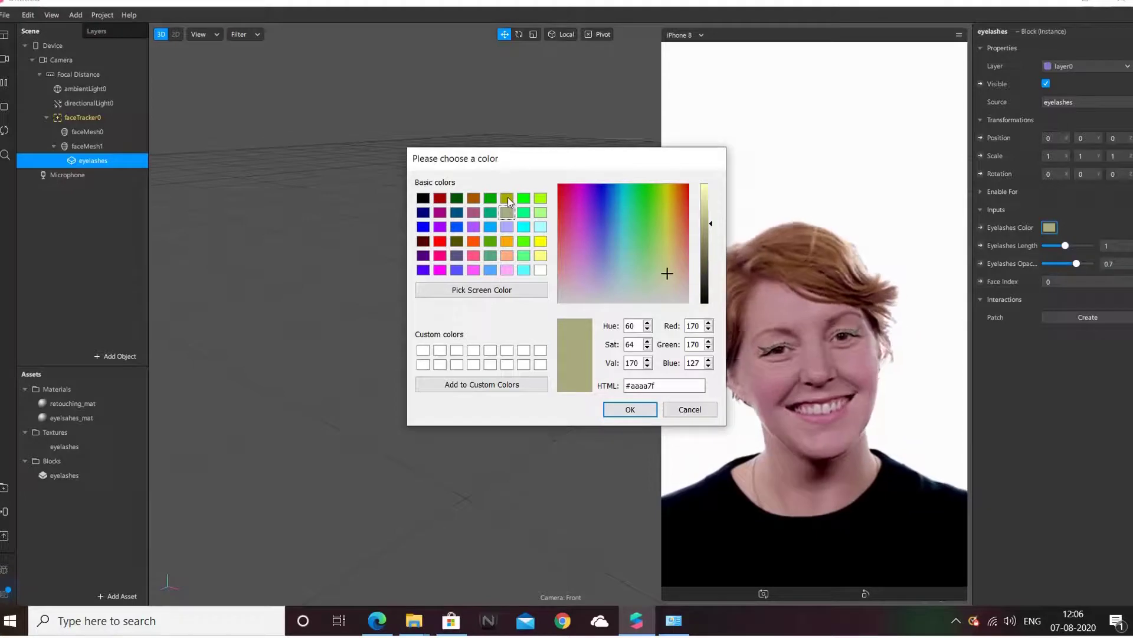
pyautogui.click(508, 197)
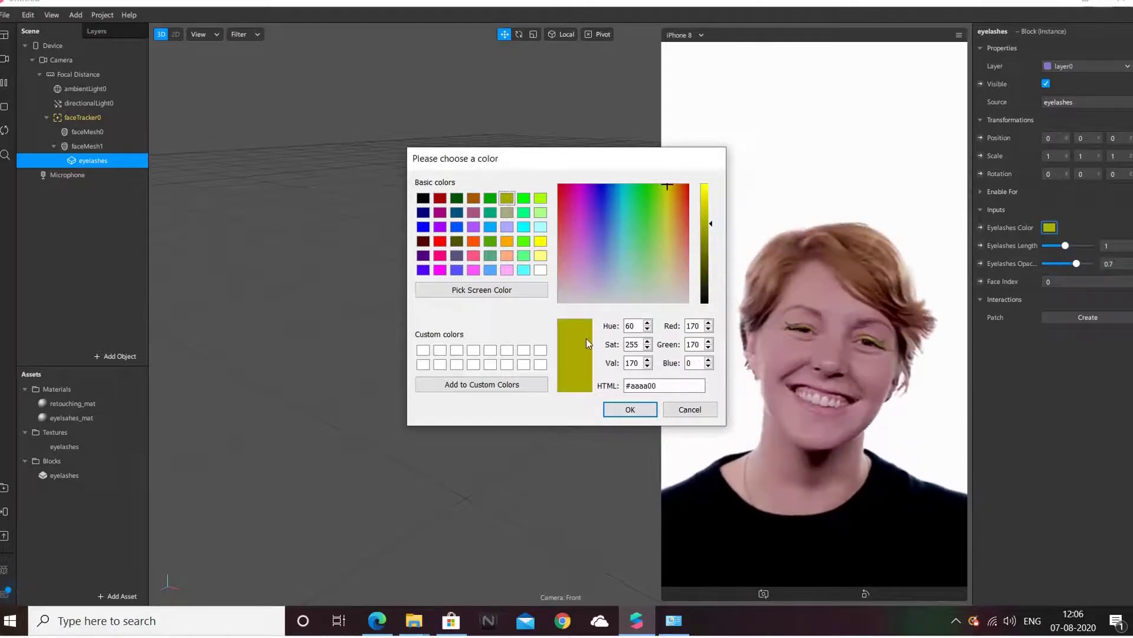
pyautogui.click(628, 409)
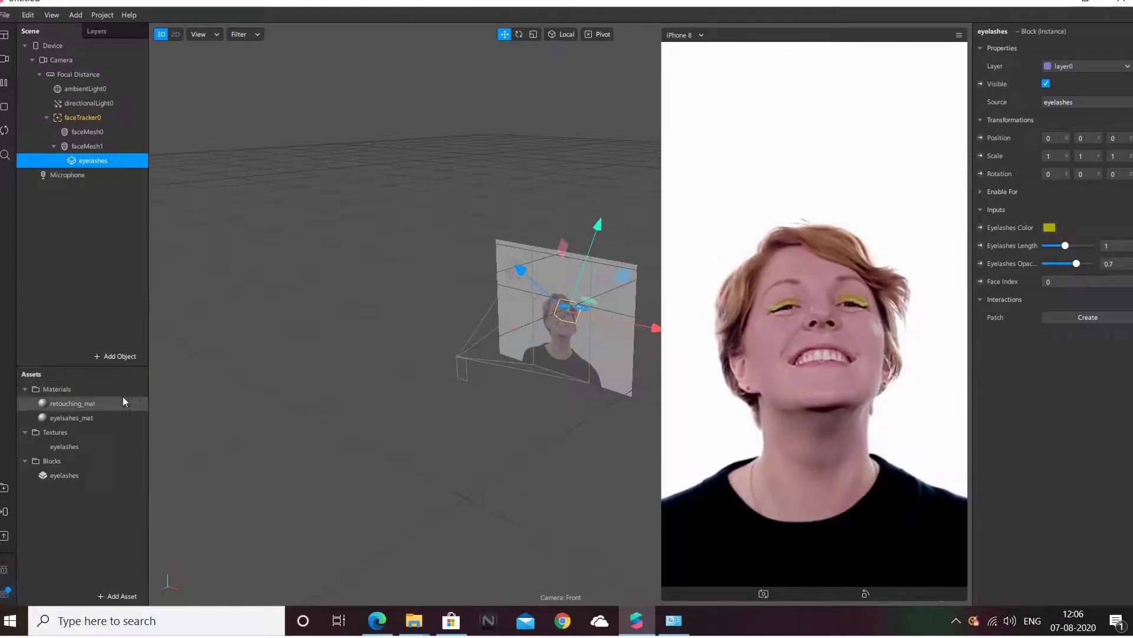
# Give eyelashes_mat opacity 70, make it double-sided, and keep the Alpha blend mode
pyautogui.doubleClick(52, 422)
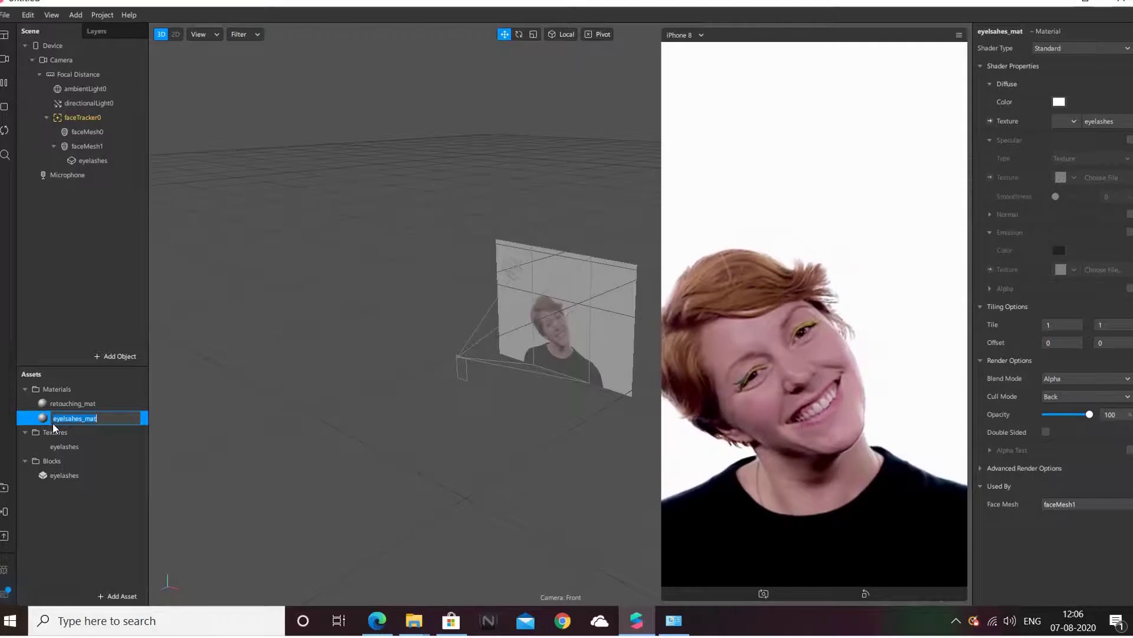
pyautogui.press('Right')
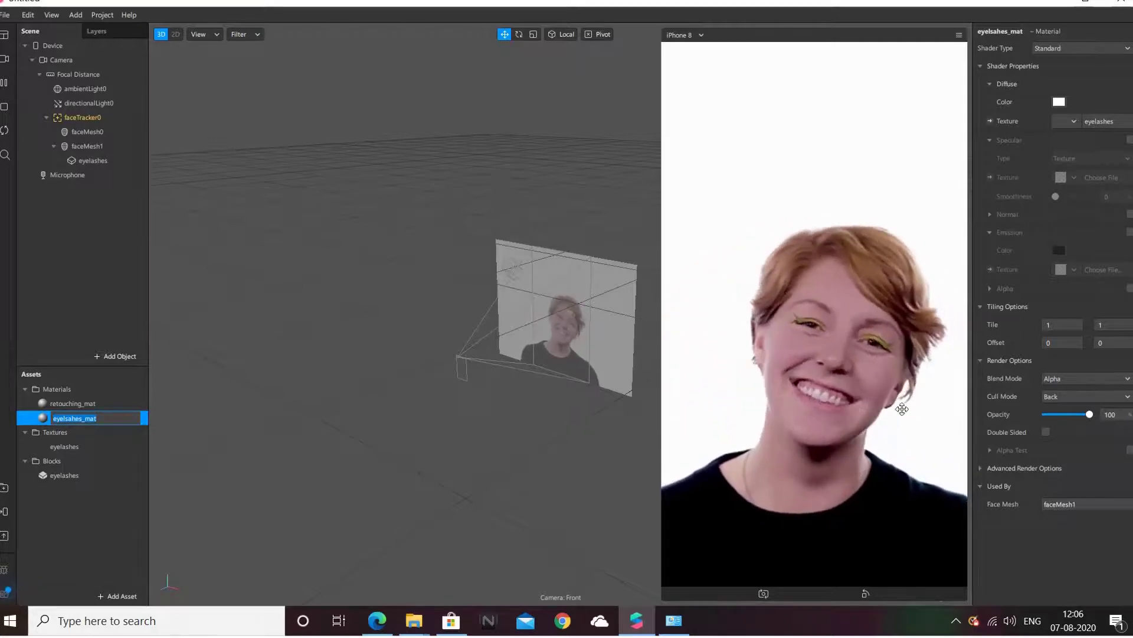
pyautogui.click(1090, 415)
pyautogui.moveTo(1090, 415)
pyautogui.mouseDown()
pyautogui.moveTo(1061, 409)
pyautogui.moveTo(1077, 411)
pyautogui.mouseUp()
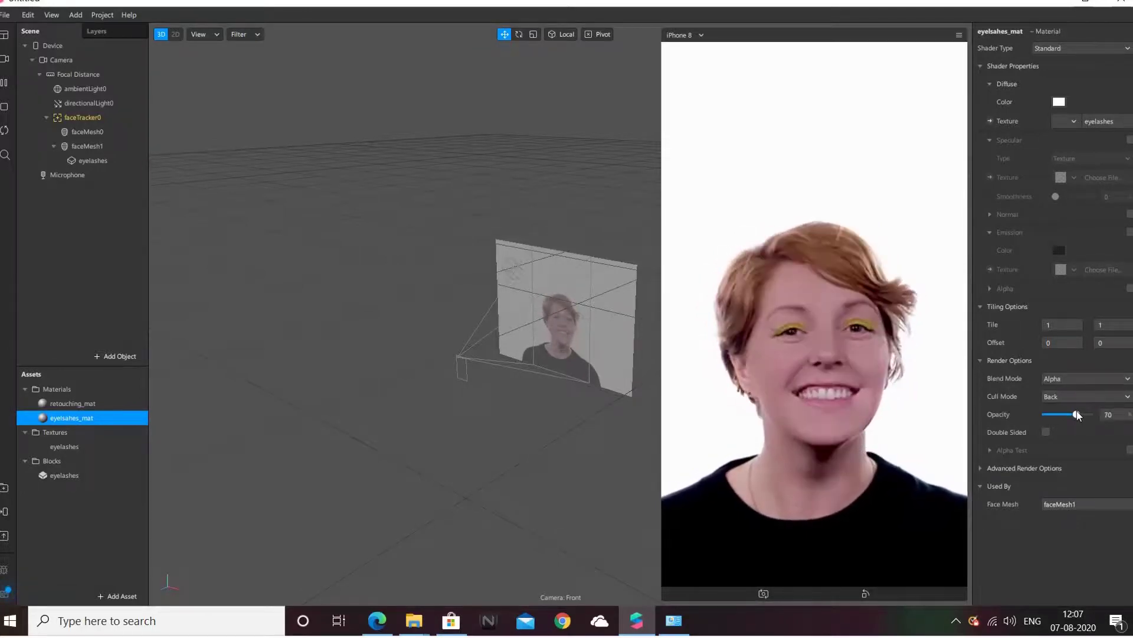
pyautogui.click(1045, 431)
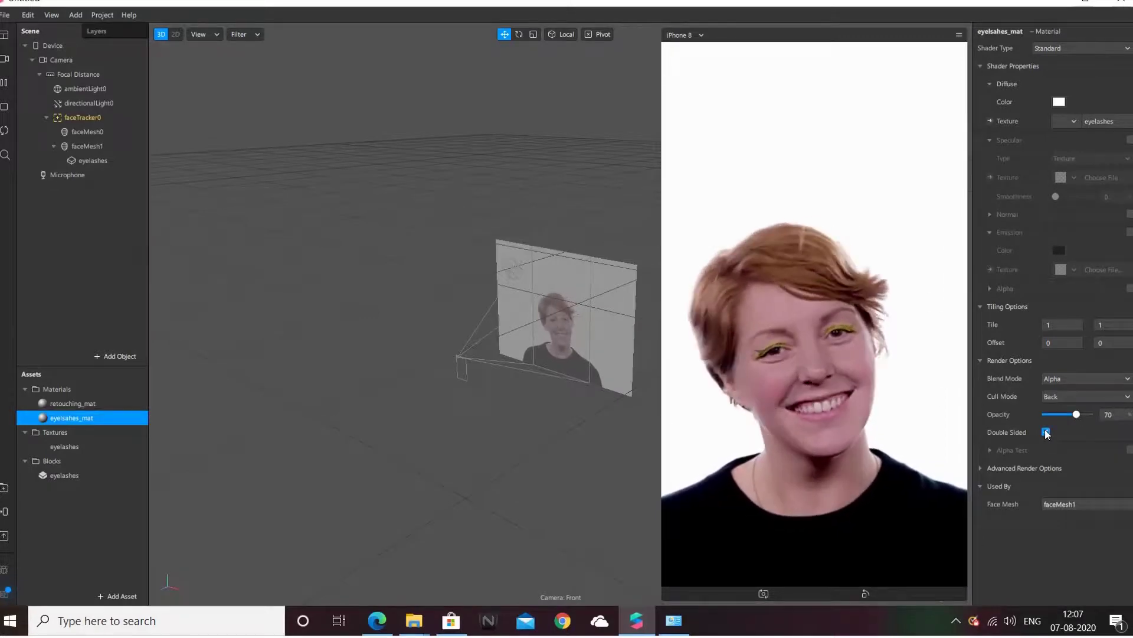
pyautogui.click(1089, 384)
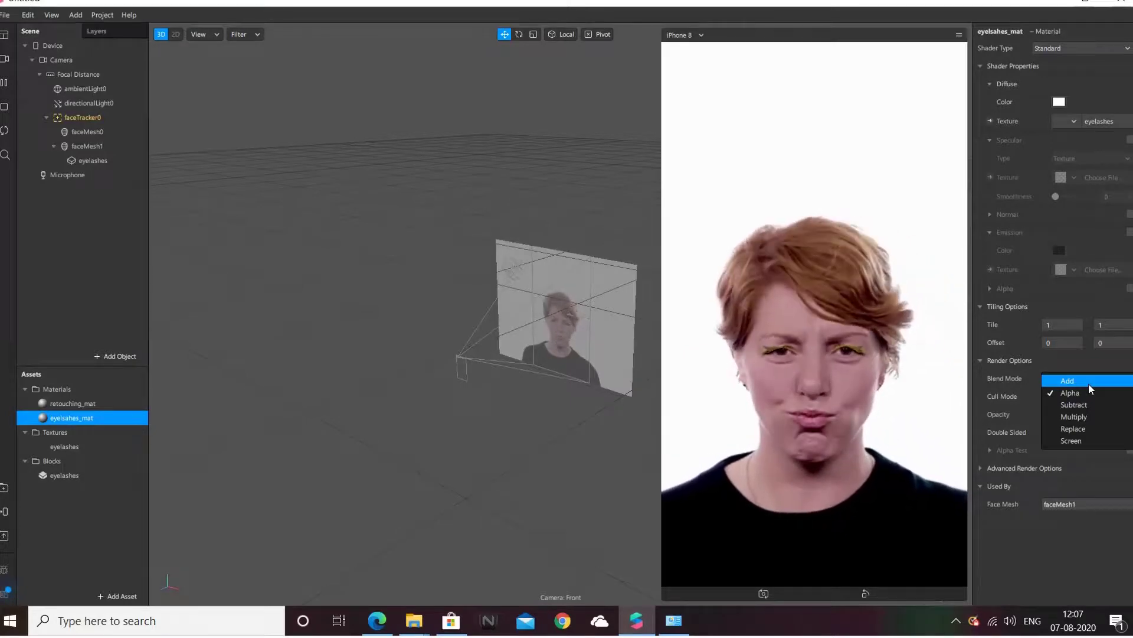
pyautogui.click(987, 378)
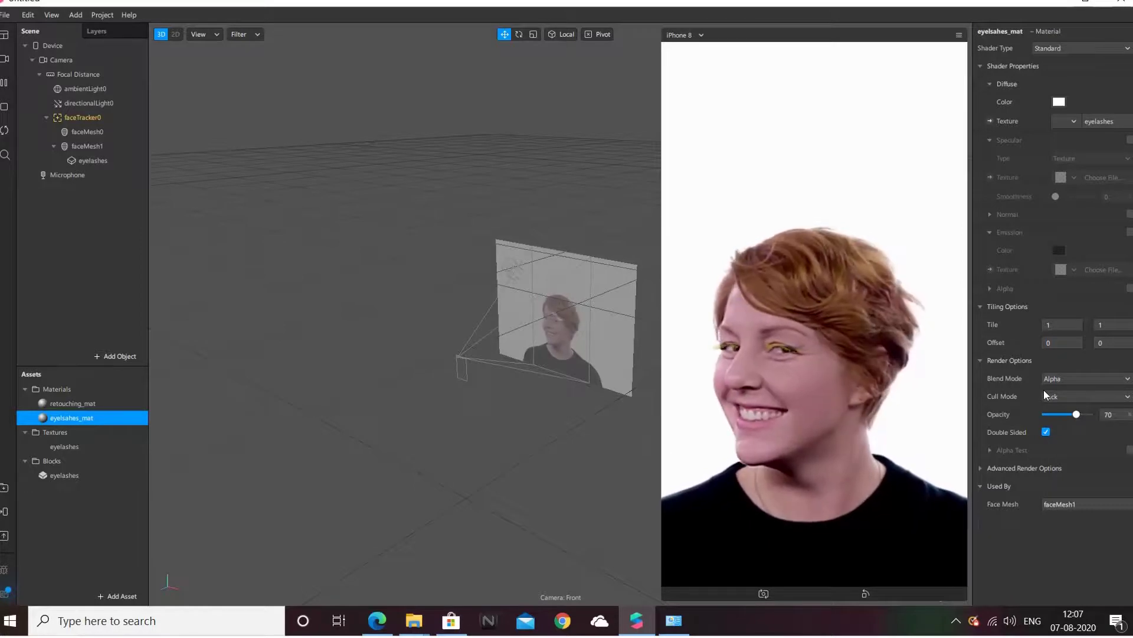
# Tint the eyelashes material's diffuse colour bright green (#00ff00)
pyautogui.click(1059, 104)
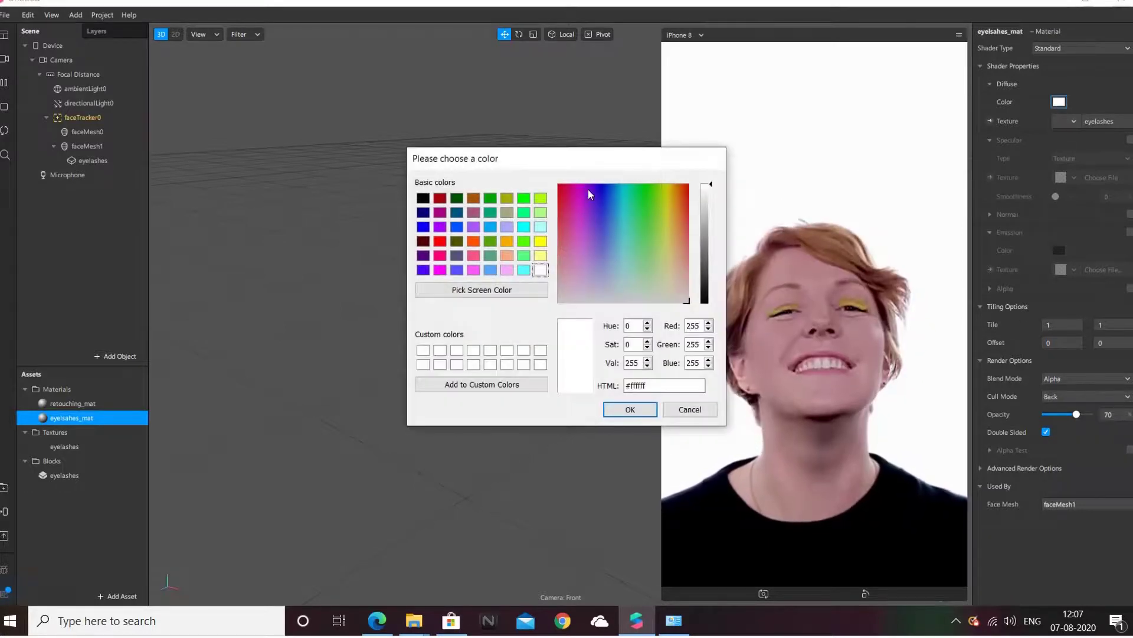
pyautogui.click(524, 198)
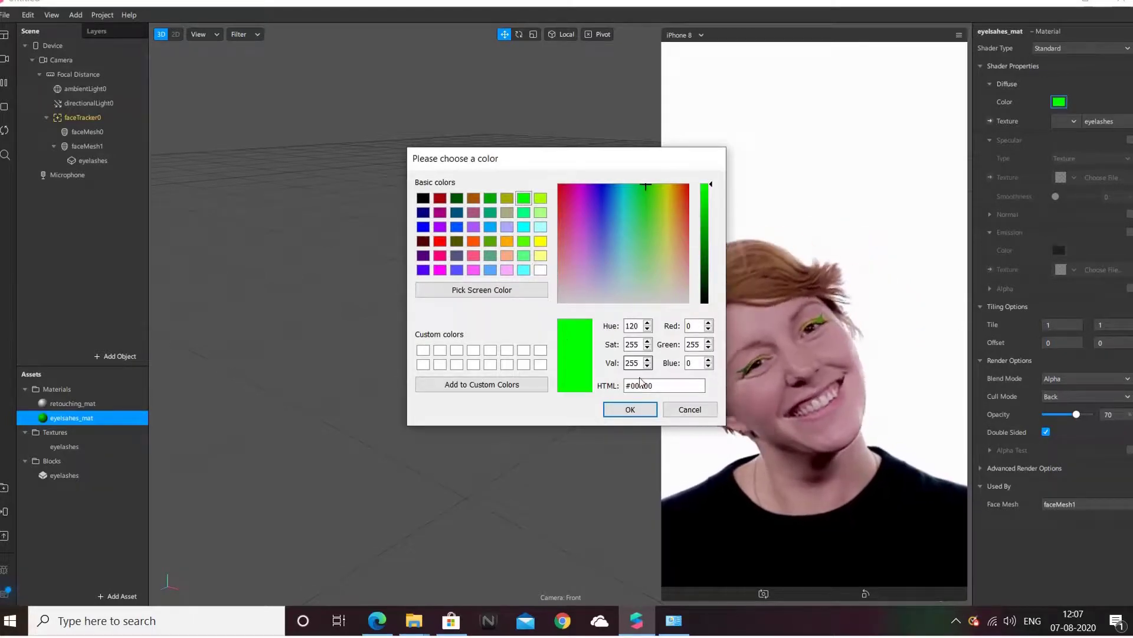
pyautogui.click(612, 412)
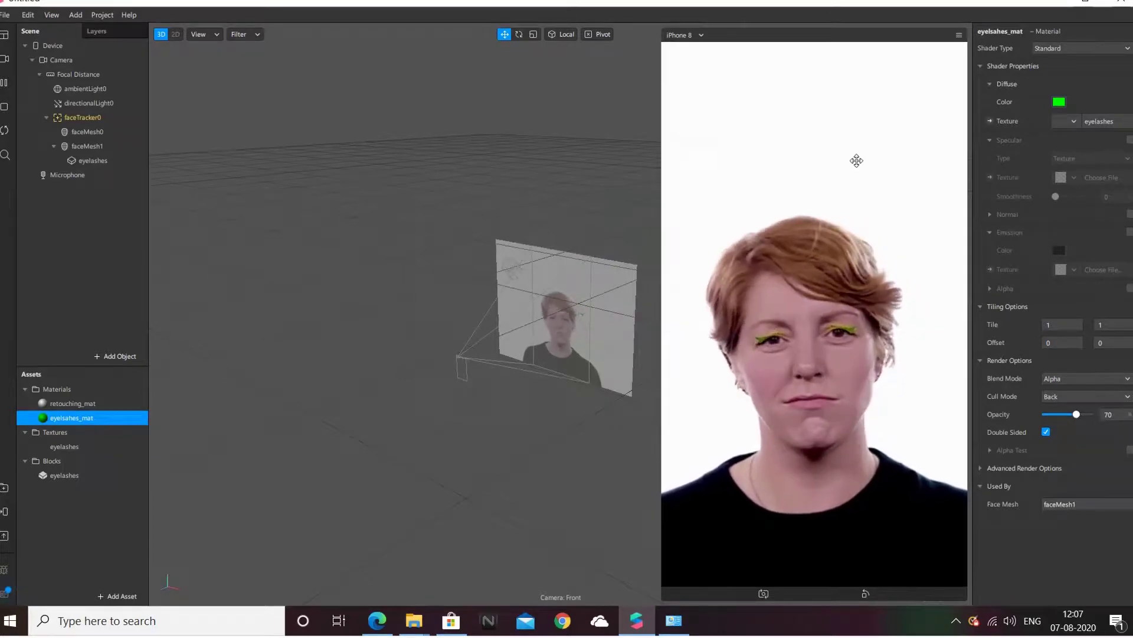
# Change the diffuse colour from green to black (#000000)
pyautogui.click(1059, 103)
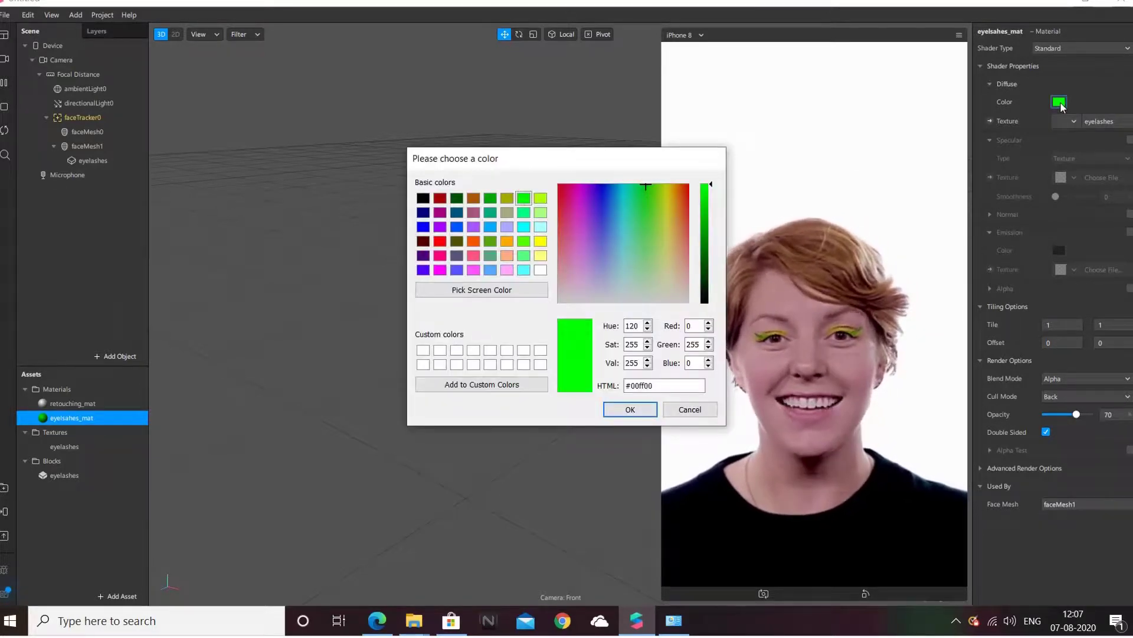
pyautogui.click(424, 198)
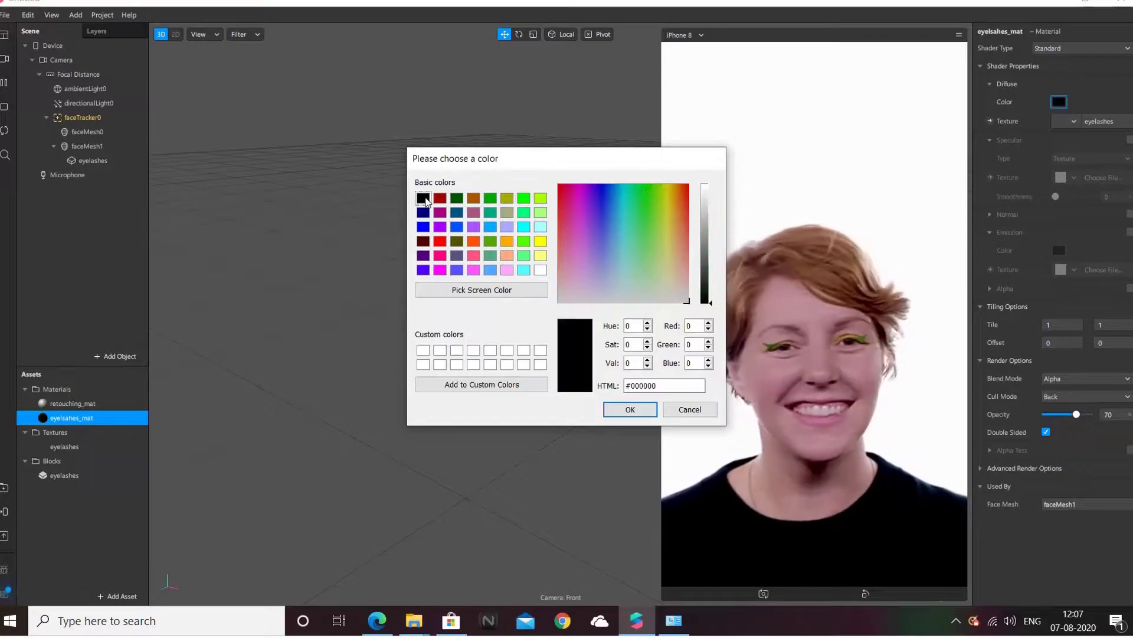
pyautogui.click(630, 410)
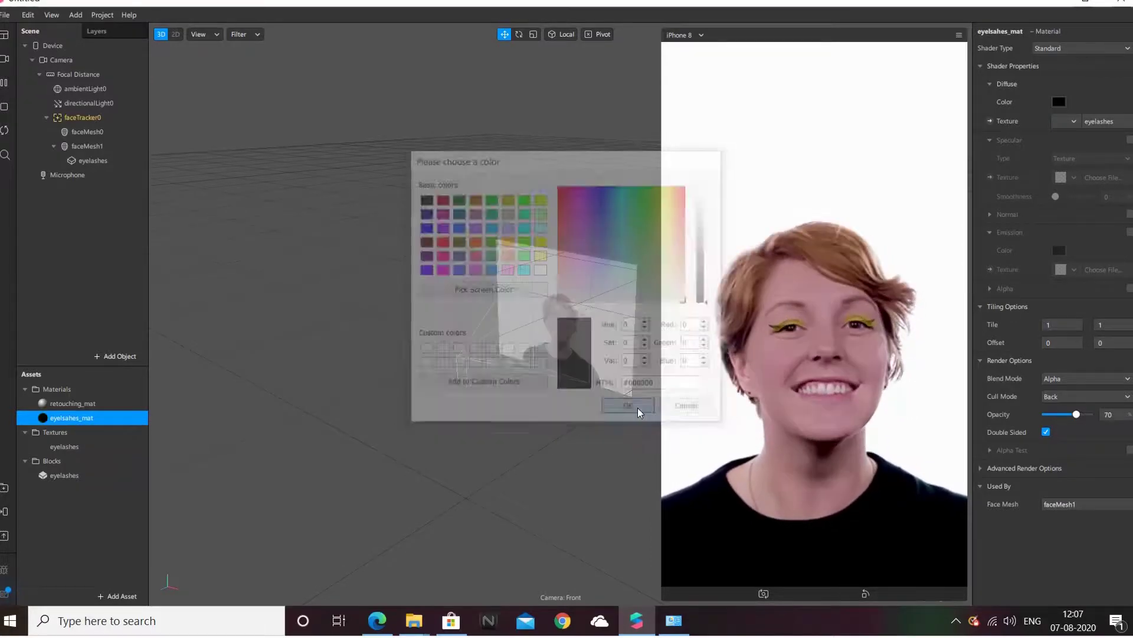